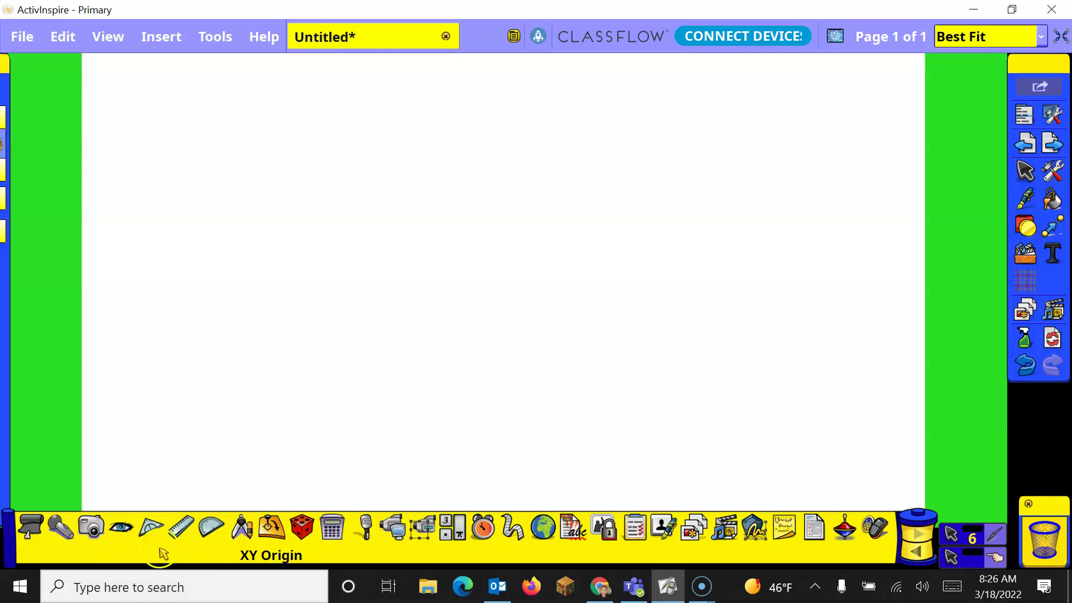
Place a set square left of centre, enlarge it, and rotate it to 45°.
{"action": "left_click", "coordinate": [149, 529]}
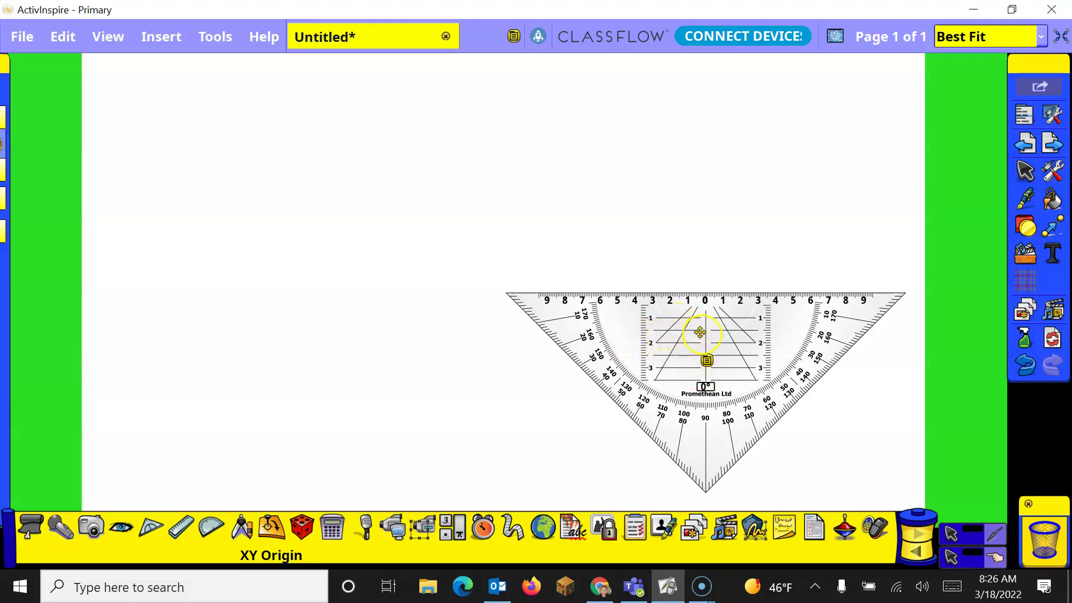
{"action": "left_click_drag", "start_coordinate": [701, 331], "coordinate": [476, 245]}
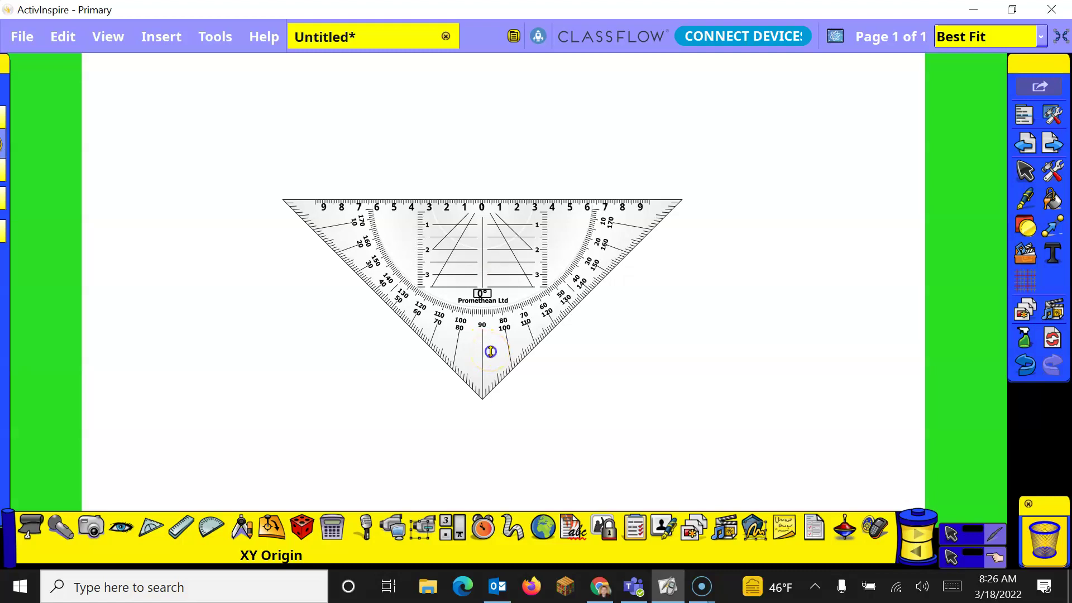
{"action": "left_click_drag", "start_coordinate": [491, 351], "coordinate": [484, 383]}
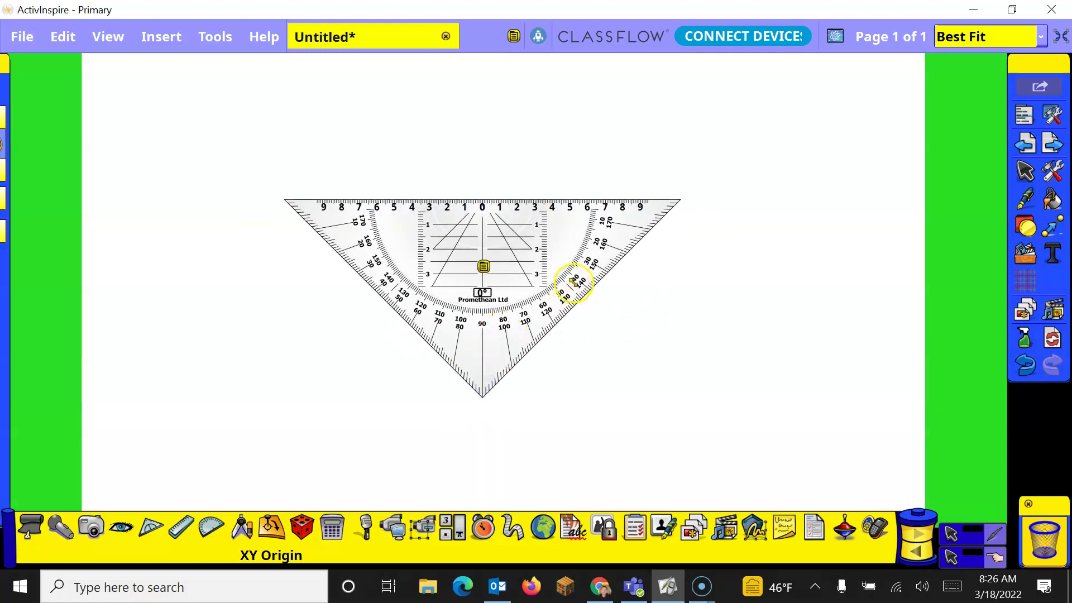
{"action": "left_click_drag", "start_coordinate": [586, 219], "coordinate": [525, 267]}
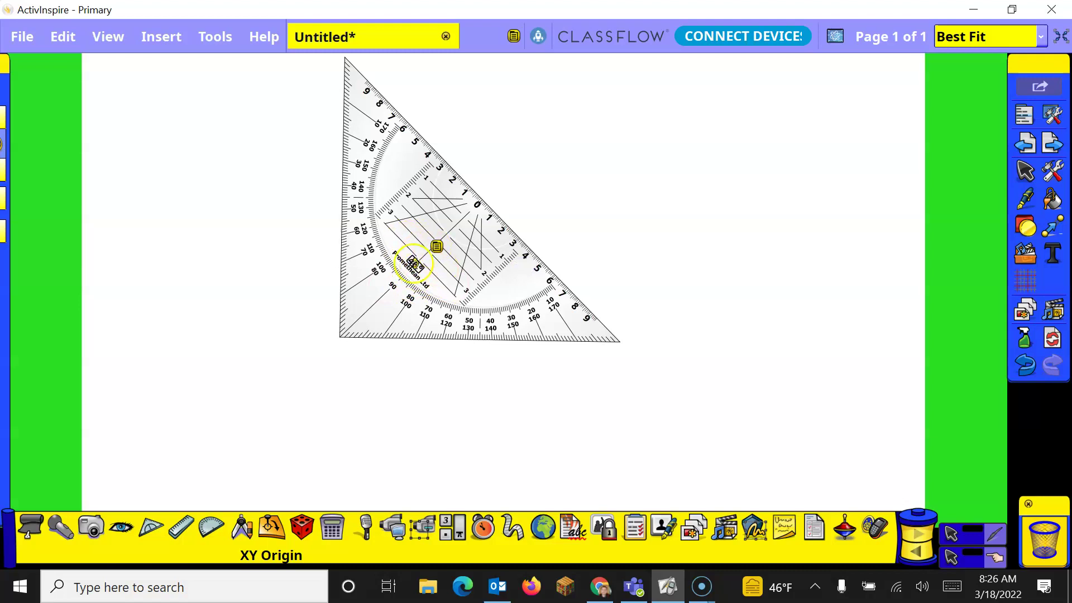
{"action": "mouse_move", "coordinate": [468, 291]}
{"action": "left_mouse_down"}
{"action": "mouse_move", "coordinate": [479, 290]}
{"action": "mouse_move", "coordinate": [466, 303]}
{"action": "left_mouse_up"}
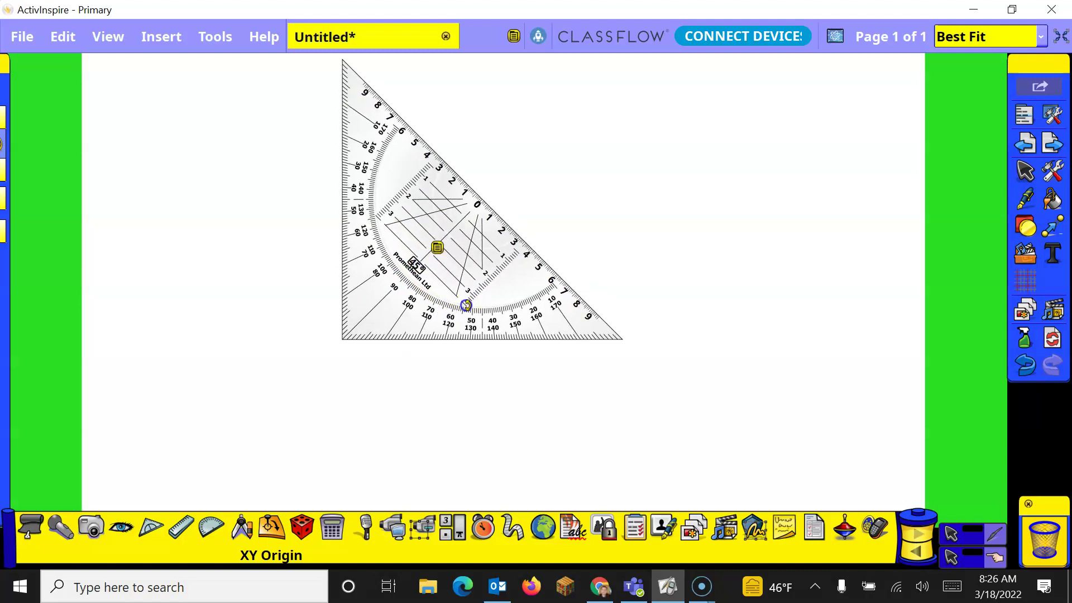
Trace red lines along the set square's edges with the pen.
{"action": "left_click", "coordinate": [1025, 198]}
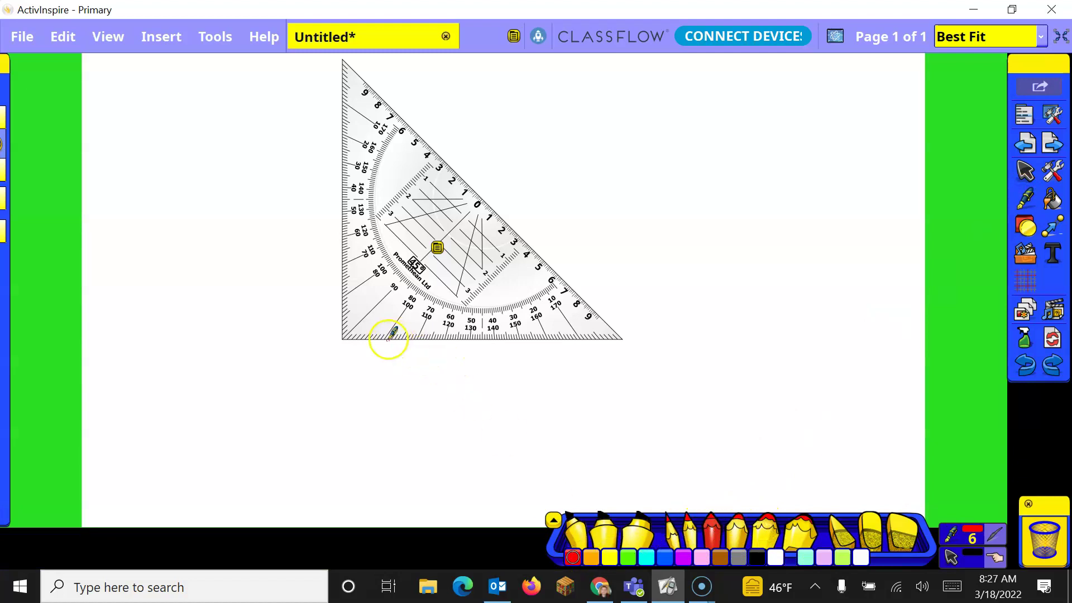
{"action": "left_click", "coordinate": [393, 338]}
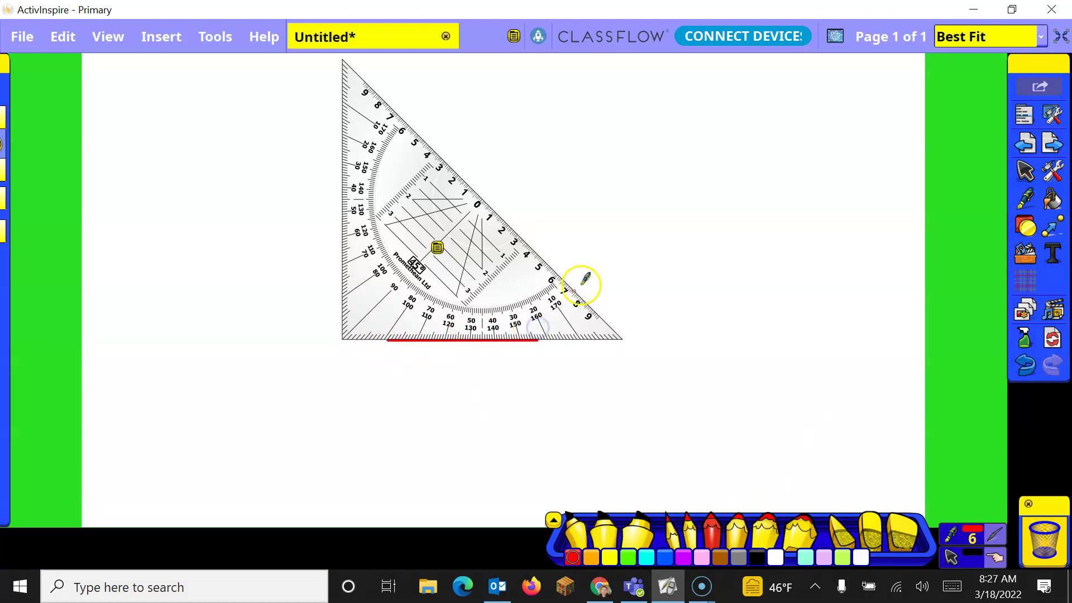
{"action": "left_click_drag", "start_coordinate": [575, 276], "coordinate": [480, 184]}
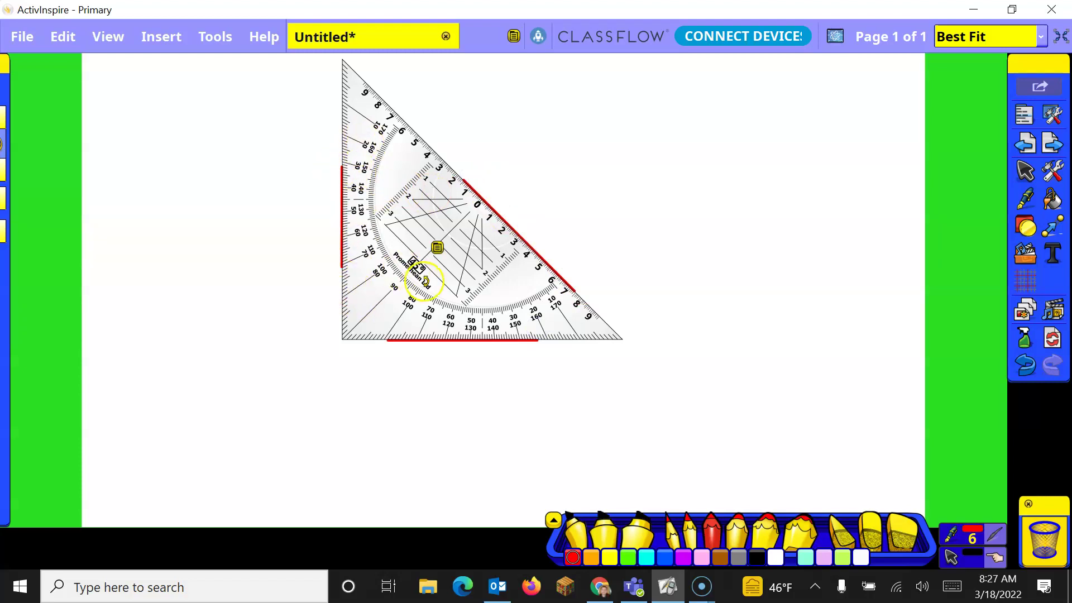
Move the set square off the red lines and close it.
{"action": "left_click_drag", "start_coordinate": [455, 220], "coordinate": [335, 332]}
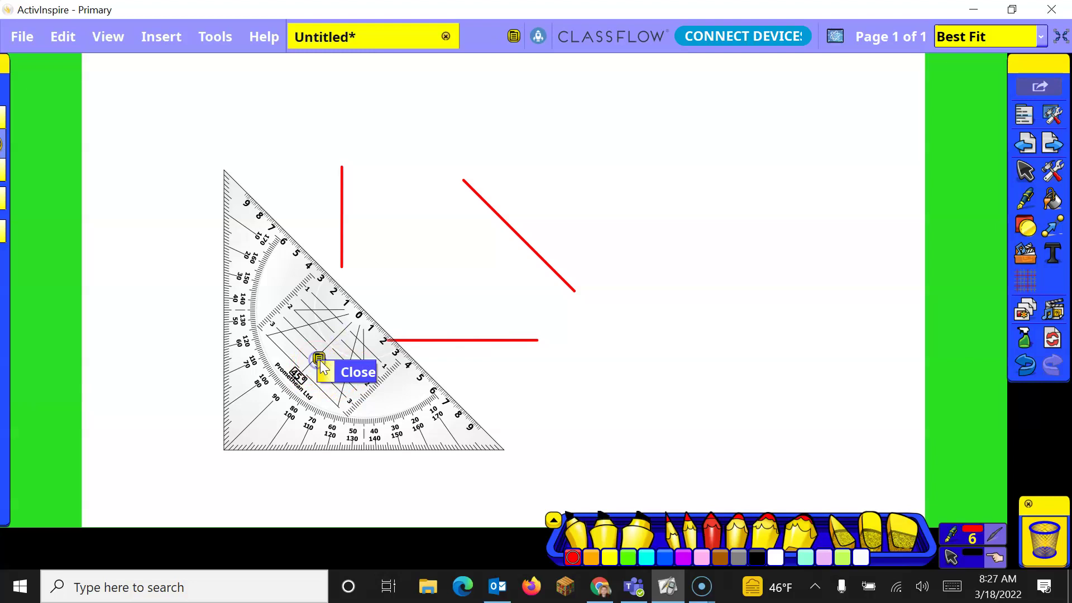
{"action": "left_click", "coordinate": [342, 374]}
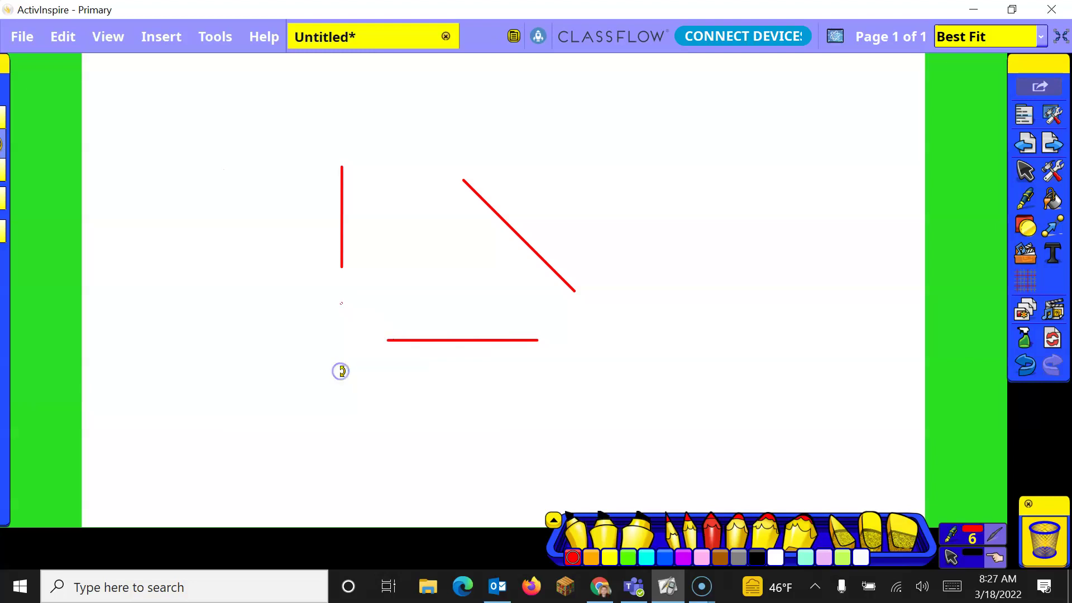
{"action": "left_click", "coordinate": [1049, 173]}
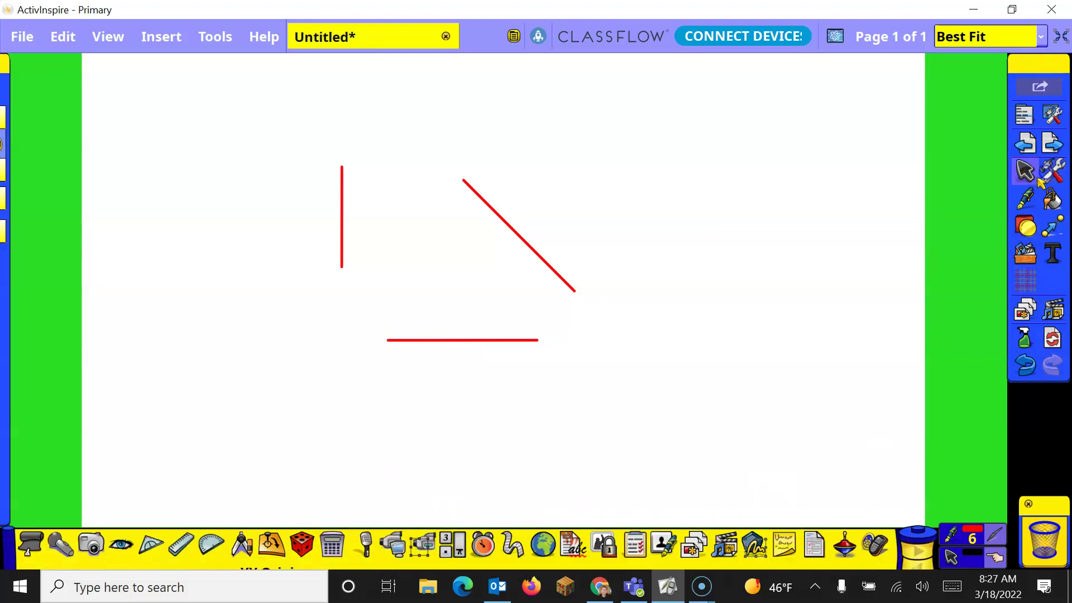
Place a ruler at the lower left, lengthen it to 0–11, and tilt it to 1°.
{"action": "left_click", "coordinate": [191, 530]}
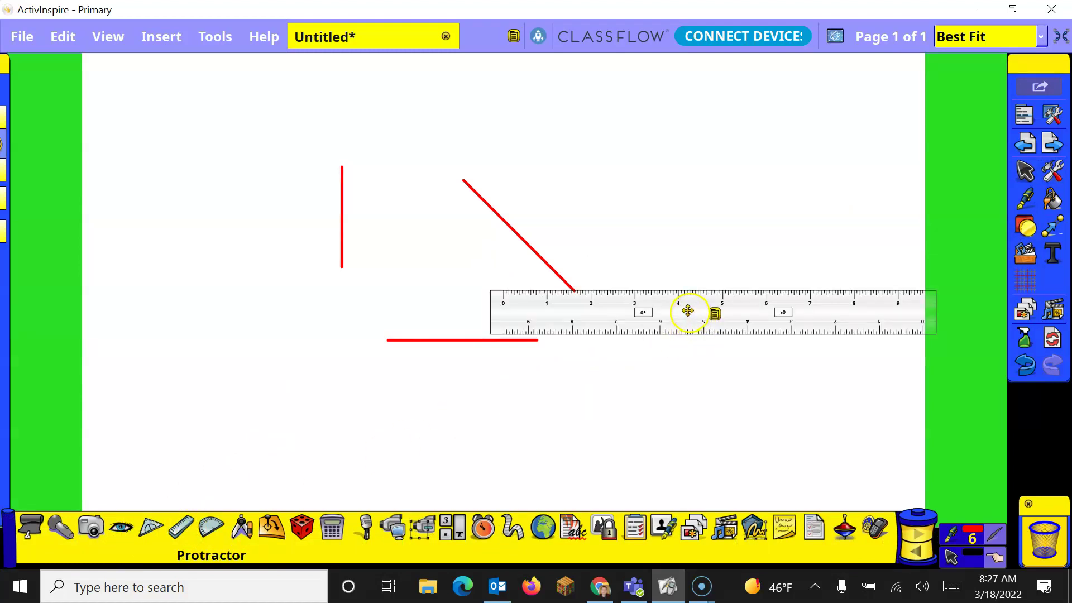
{"action": "left_click_drag", "start_coordinate": [688, 310], "coordinate": [333, 406]}
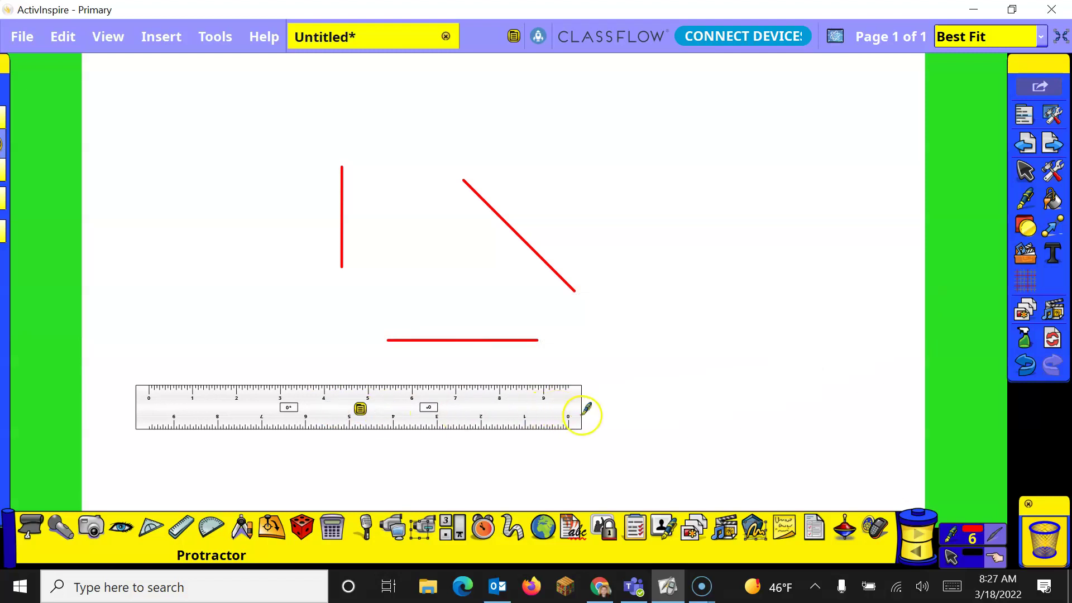
{"action": "left_click_drag", "start_coordinate": [579, 411], "coordinate": [642, 421]}
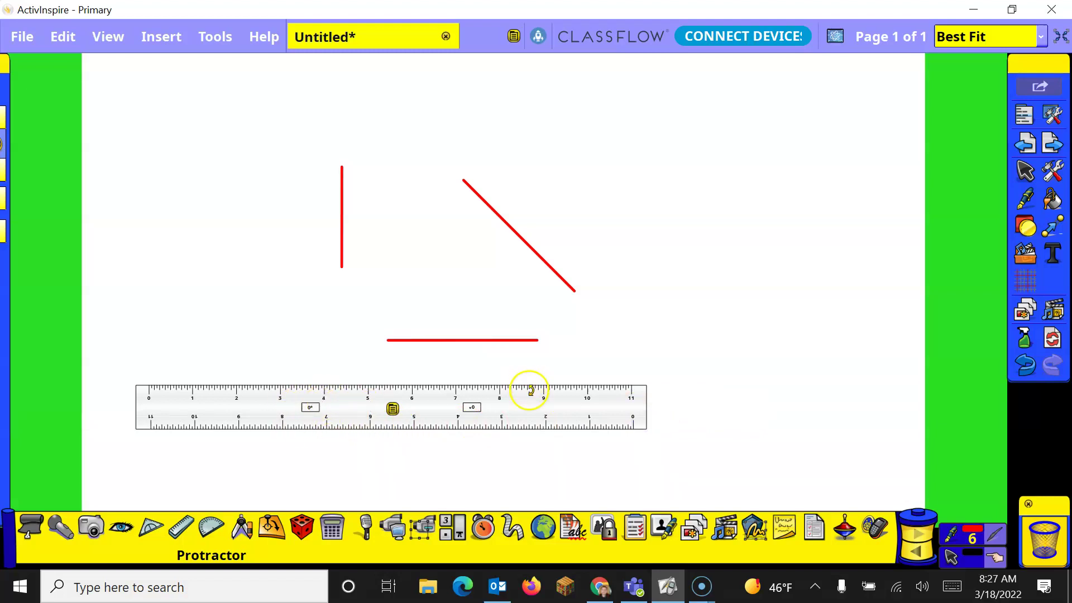
{"action": "mouse_move", "coordinate": [536, 389]}
{"action": "left_mouse_down"}
{"action": "mouse_move", "coordinate": [541, 366]}
{"action": "mouse_move", "coordinate": [540, 399]}
{"action": "left_mouse_up"}
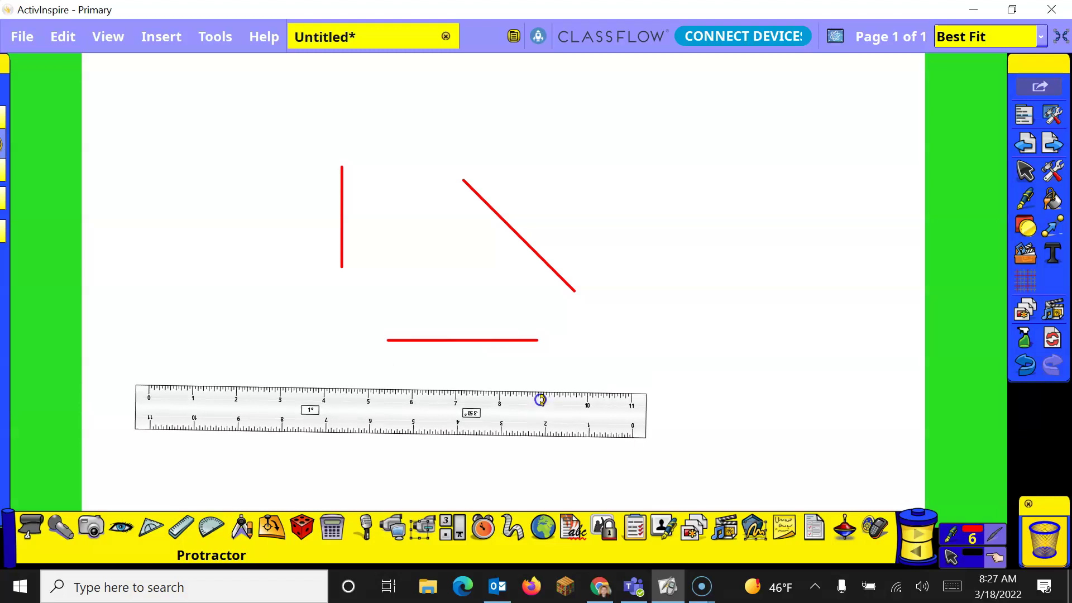
Keep inches on the ruler's top scale and switch its bottom scale to cm.
{"action": "left_click", "coordinate": [393, 413]}
{"action": "mouse_move", "coordinate": [443, 422]}
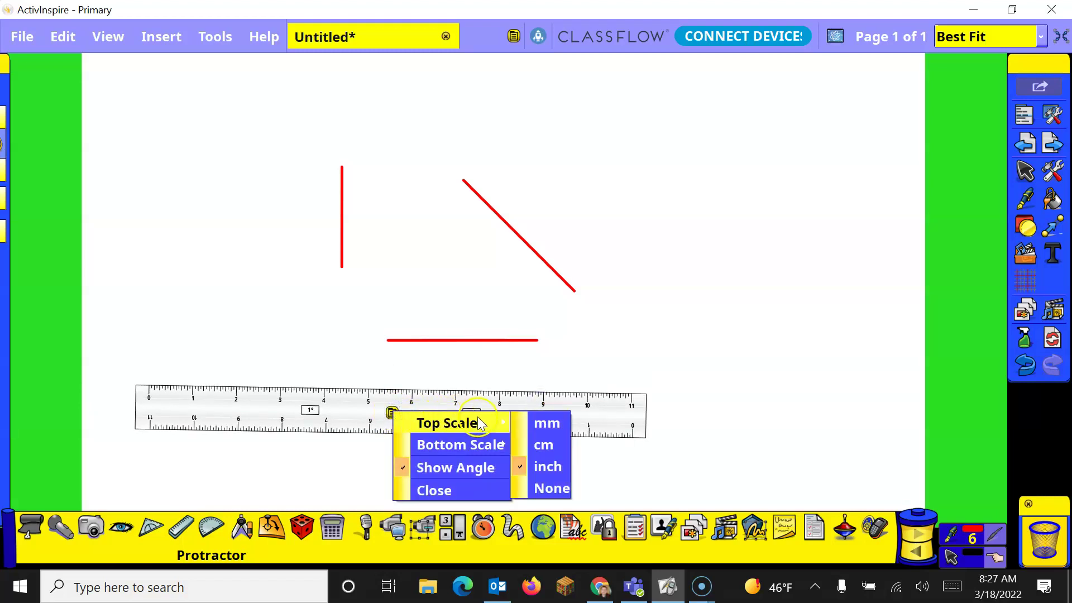
{"action": "left_click", "coordinate": [543, 467]}
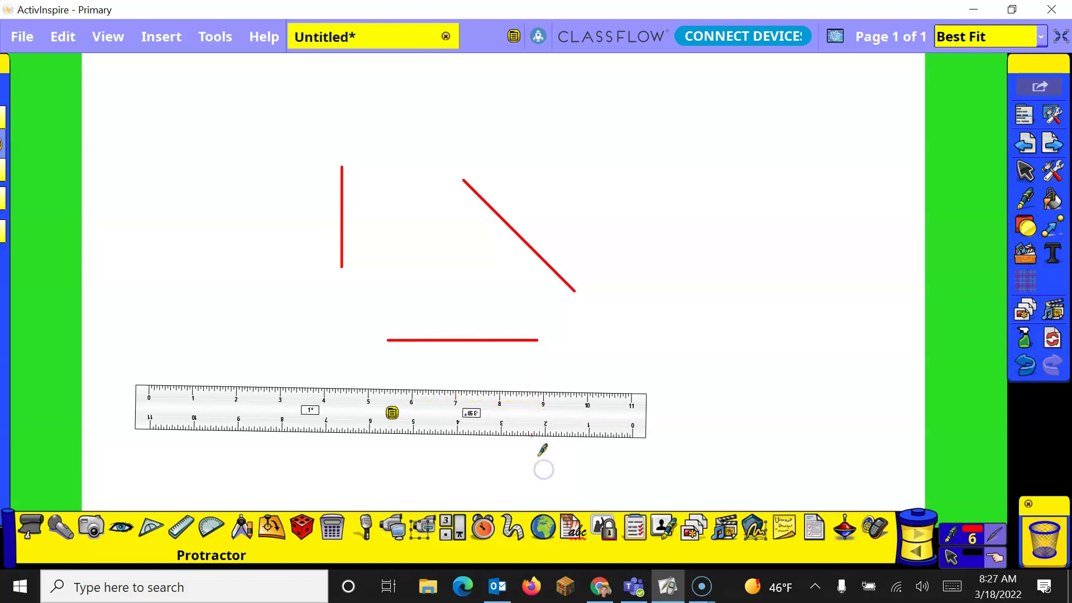
{"action": "left_click", "coordinate": [393, 413]}
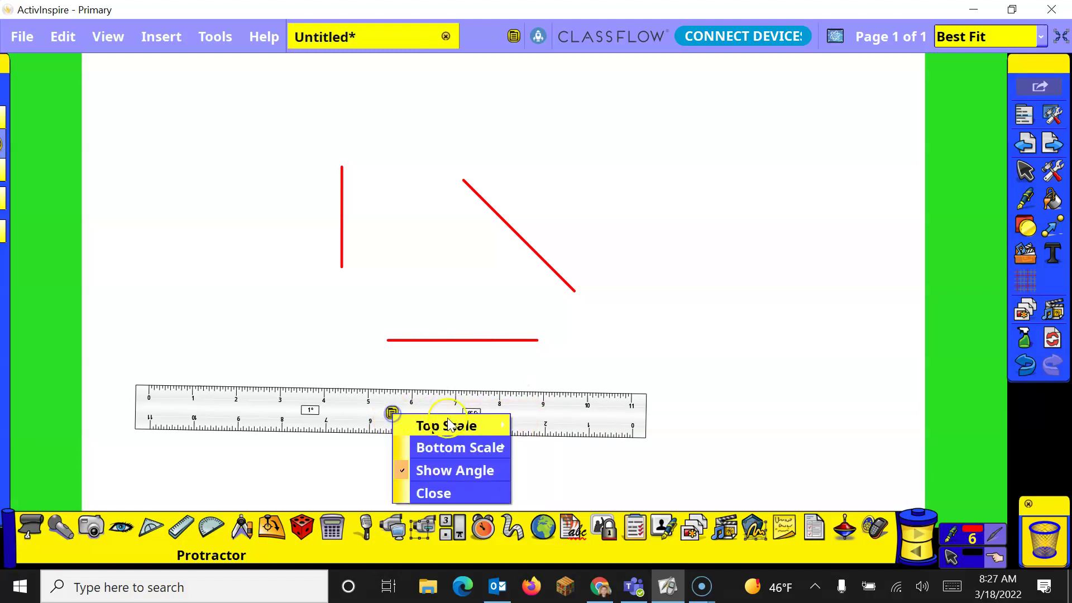
{"action": "mouse_move", "coordinate": [460, 447]}
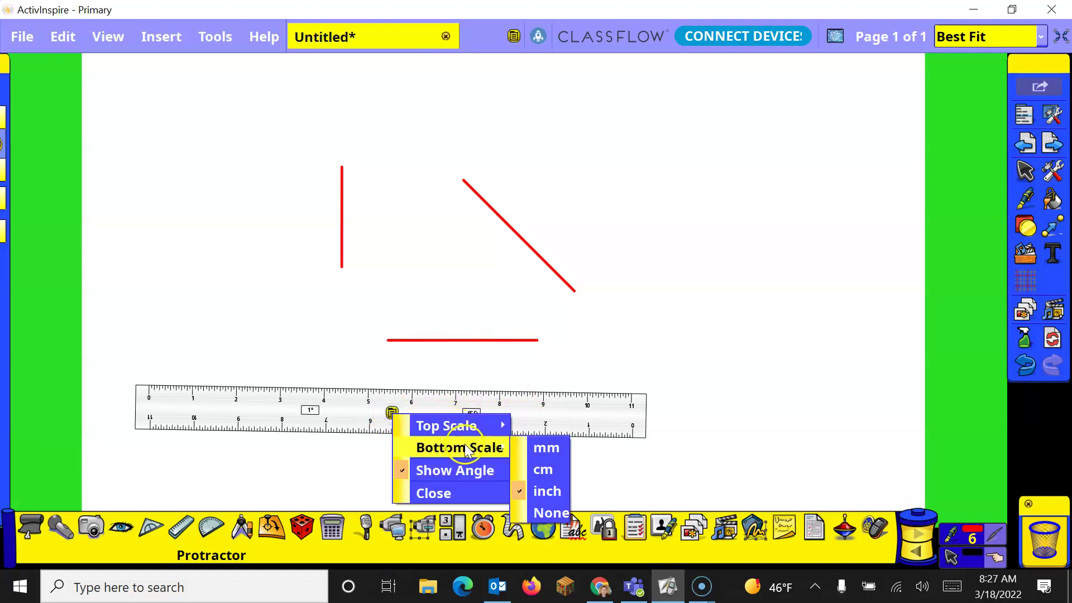
{"action": "left_click", "coordinate": [538, 469]}
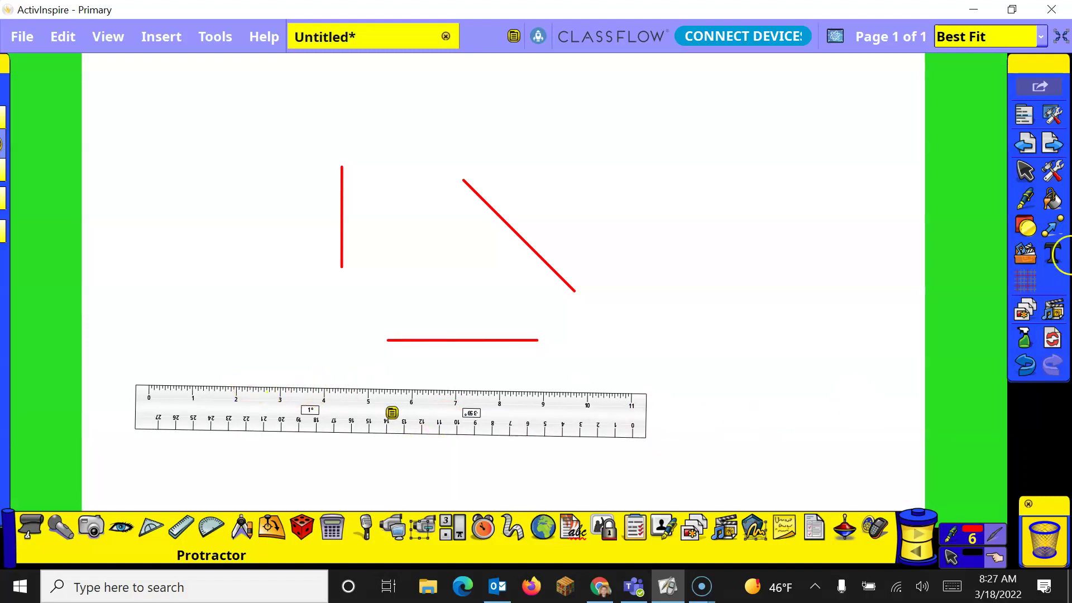
Rule an orange line along the ruler's top edge, then close the ruler.
{"action": "left_click", "coordinate": [1027, 194]}
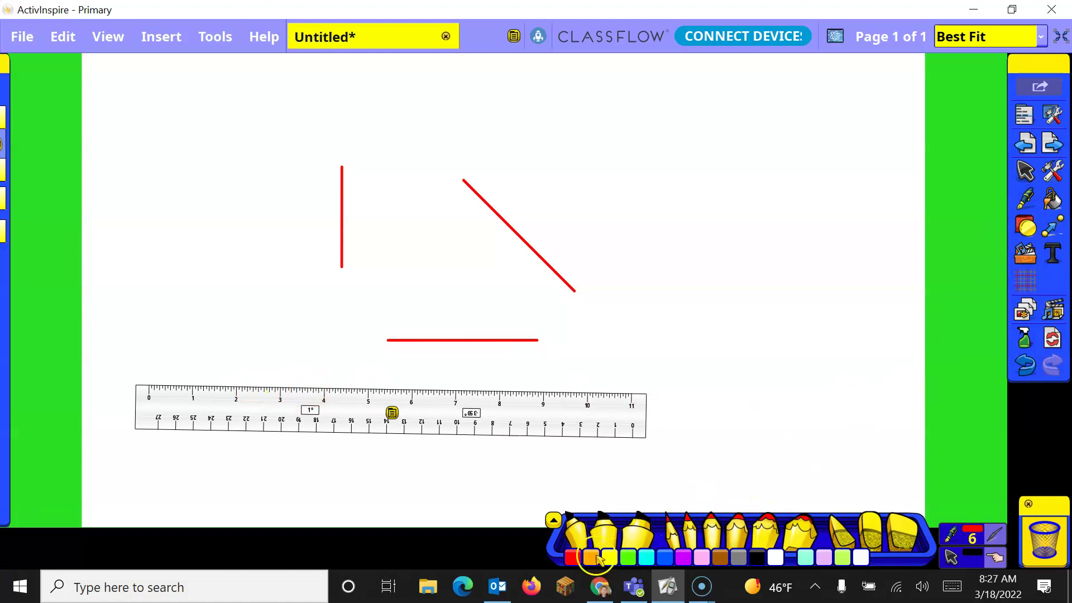
{"action": "left_click", "coordinate": [589, 553]}
{"action": "left_click", "coordinate": [228, 389]}
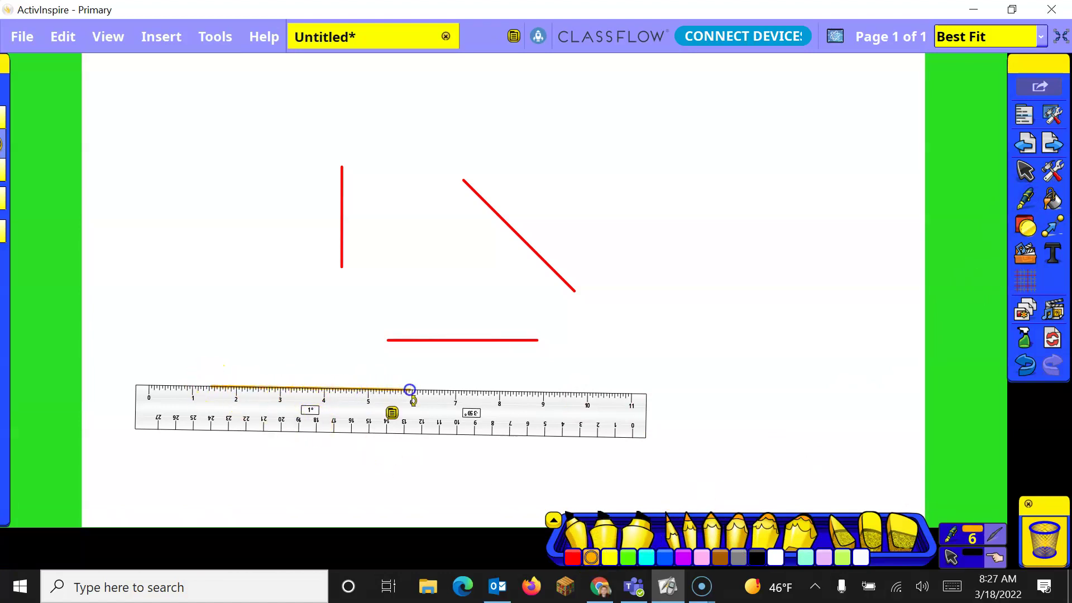
{"action": "mouse_move", "coordinate": [409, 389]}
{"action": "left_mouse_down"}
{"action": "mouse_move", "coordinate": [513, 458]}
{"action": "mouse_move", "coordinate": [483, 418]}
{"action": "left_mouse_up"}
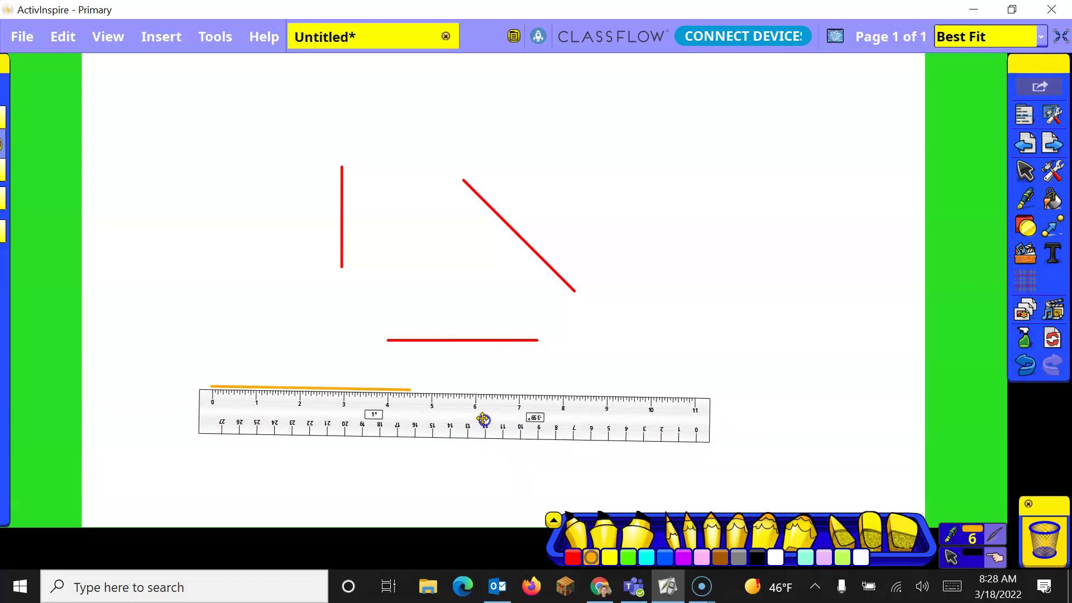
{"action": "left_click", "coordinate": [467, 418]}
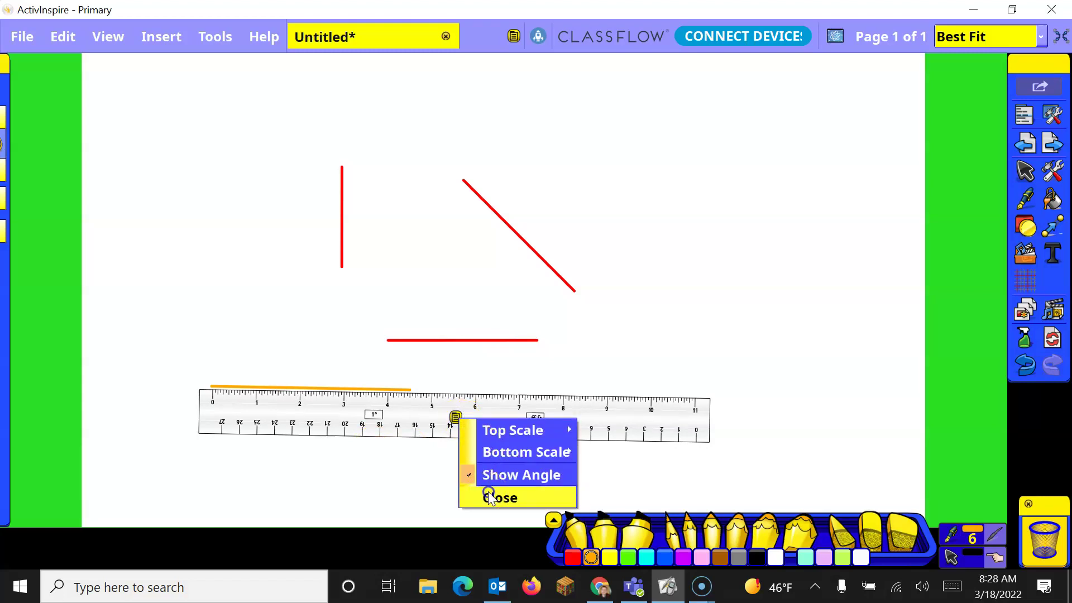
{"action": "left_click", "coordinate": [486, 492]}
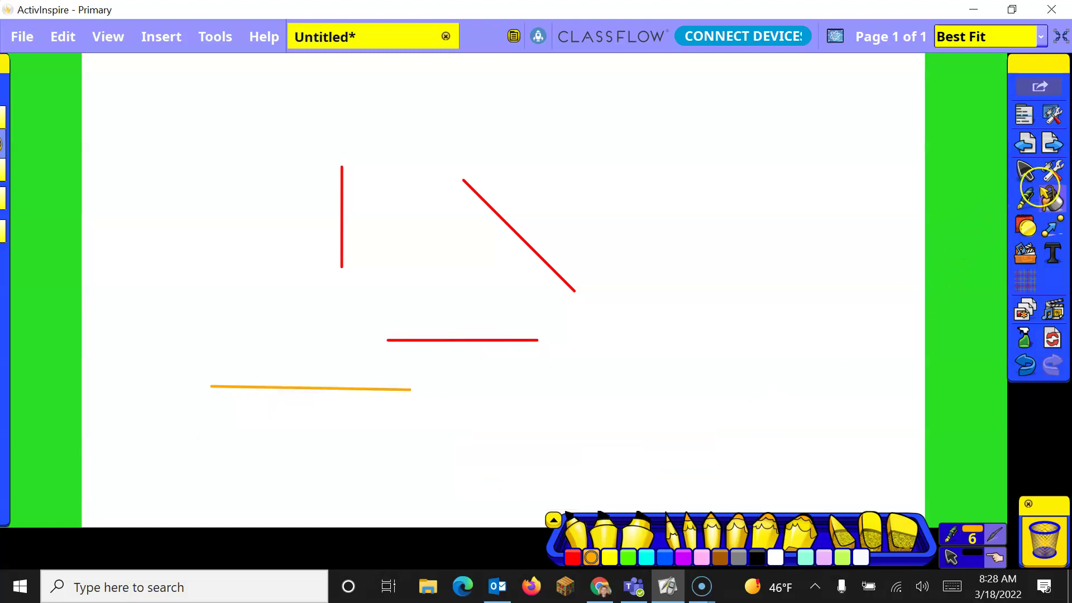
Add a protractor, make it a Half Protractor, and set it level on the orange line.
{"action": "left_click", "coordinate": [1052, 171]}
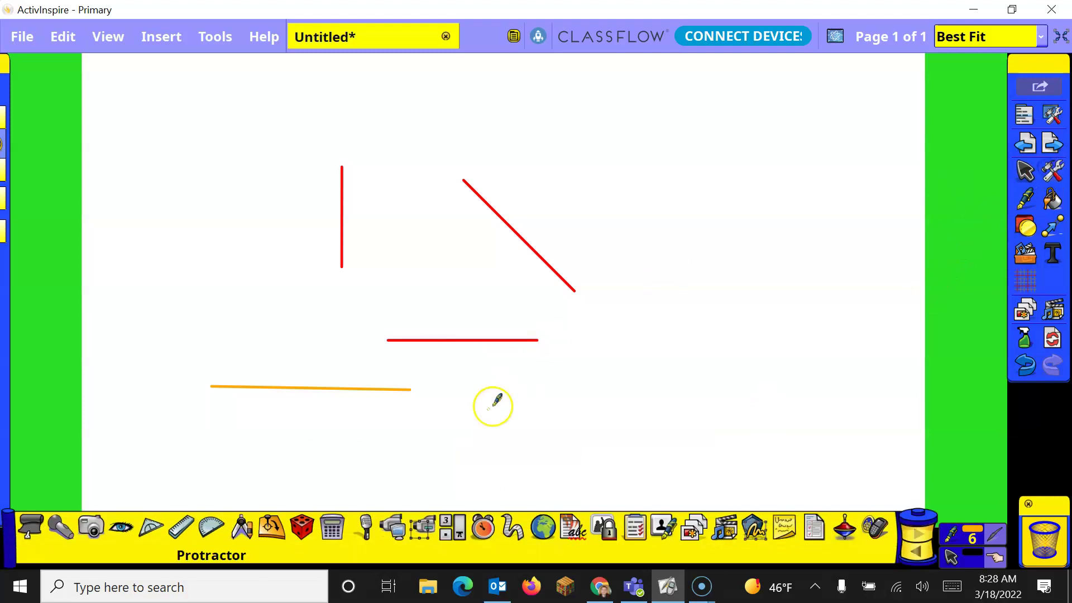
{"action": "left_click", "coordinate": [207, 527]}
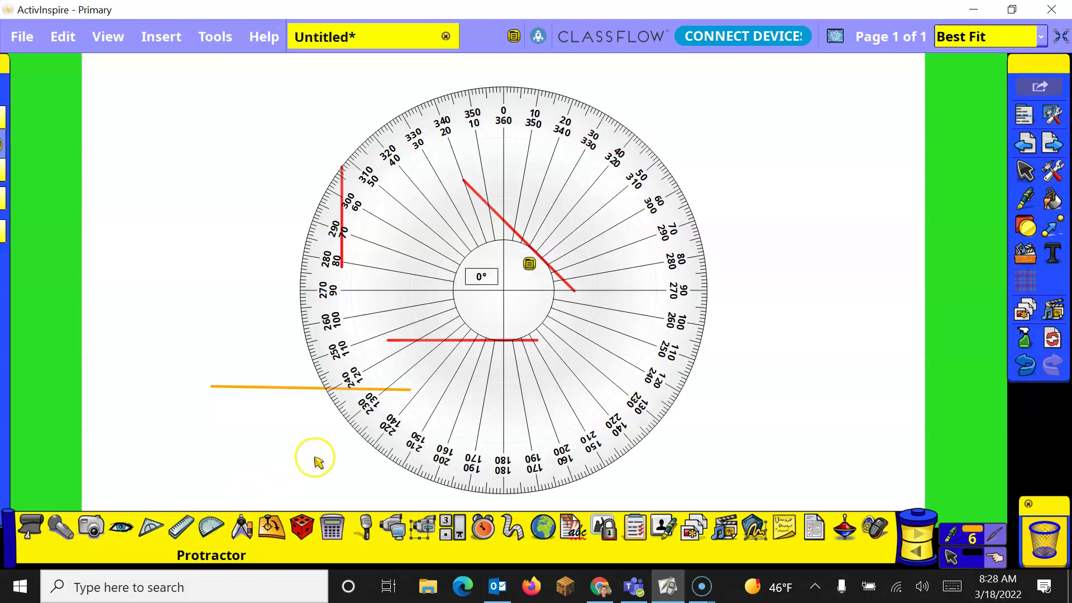
{"action": "left_click_drag", "start_coordinate": [494, 280], "coordinate": [308, 292]}
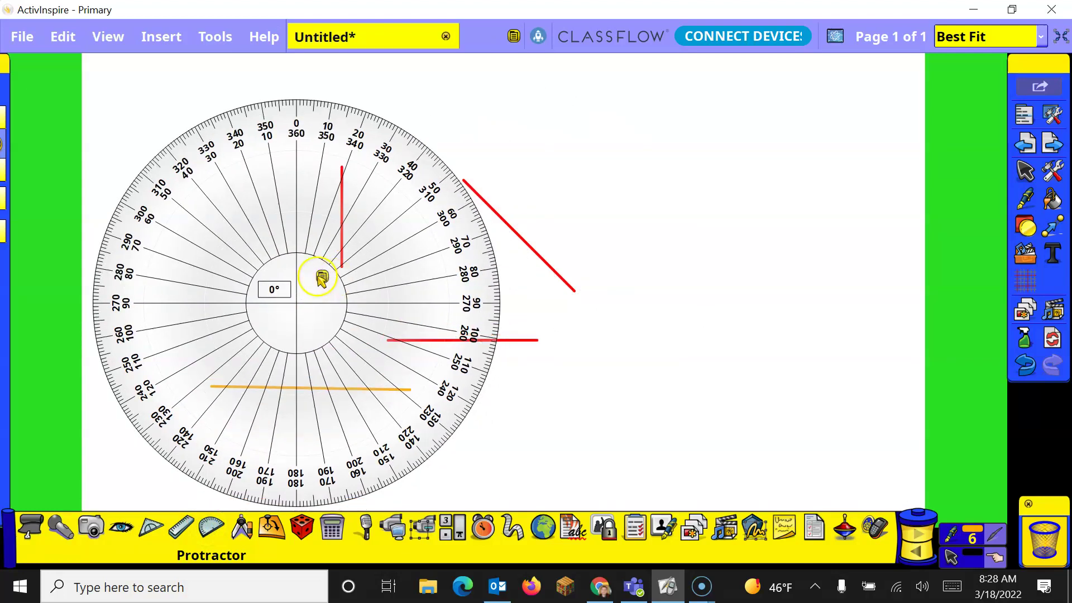
{"action": "left_click", "coordinate": [324, 277]}
{"action": "left_click", "coordinate": [350, 309]}
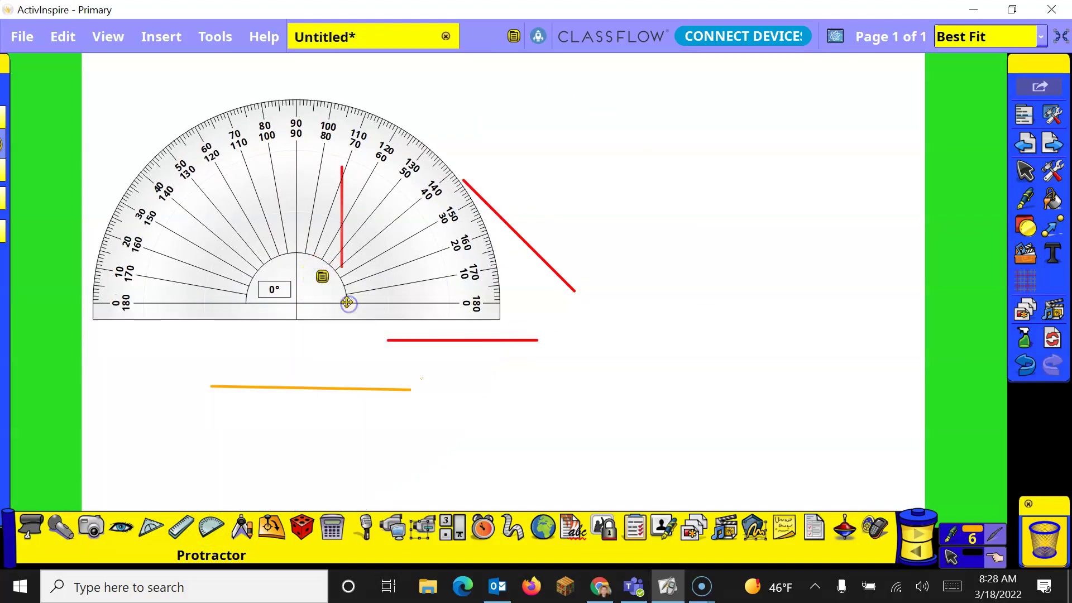
{"action": "left_click", "coordinate": [323, 277]}
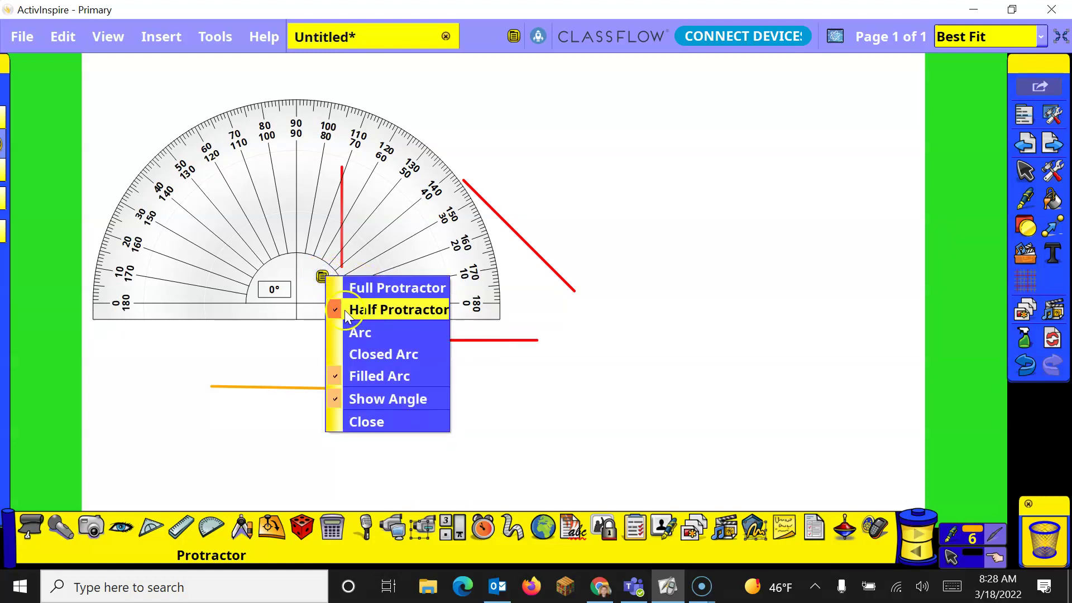
{"action": "left_click", "coordinate": [198, 350]}
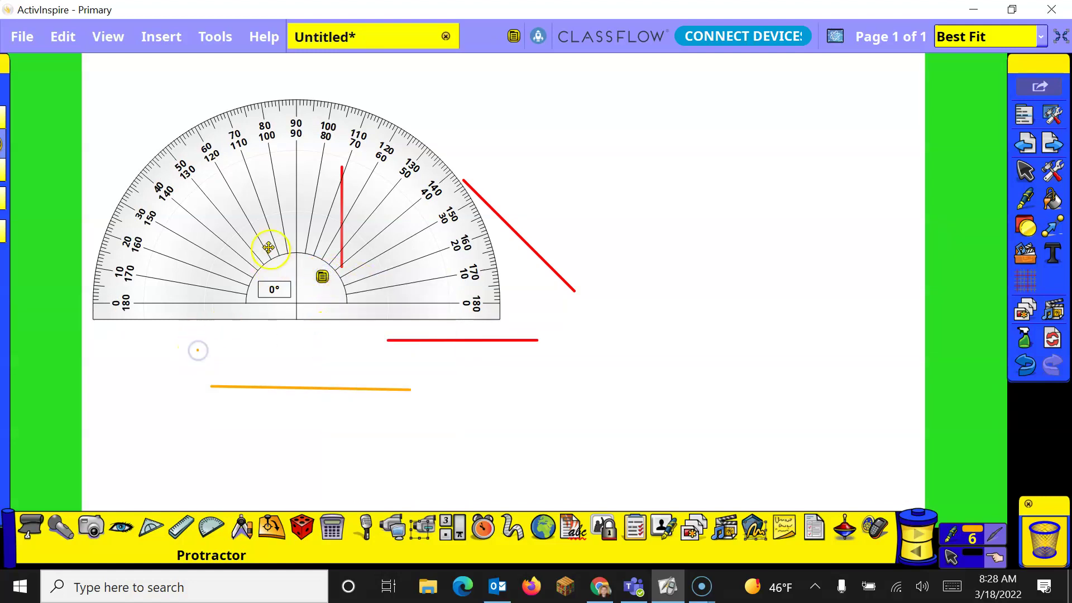
{"action": "left_click_drag", "start_coordinate": [267, 239], "coordinate": [273, 324]}
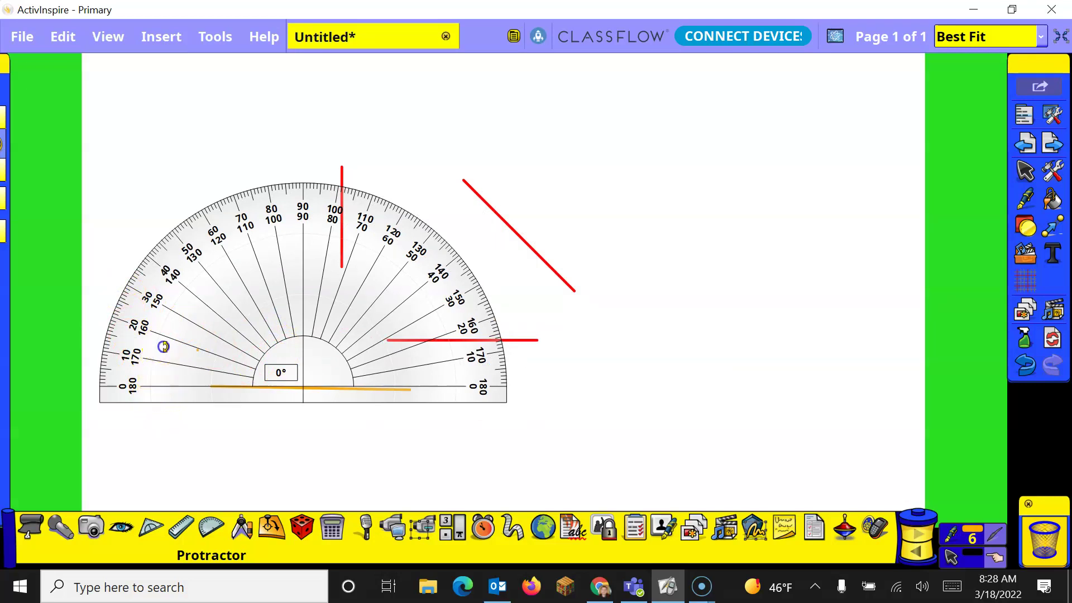
{"action": "mouse_move", "coordinate": [163, 346]}
{"action": "left_mouse_down"}
{"action": "mouse_move", "coordinate": [162, 398]}
{"action": "mouse_move", "coordinate": [167, 344]}
{"action": "left_mouse_up"}
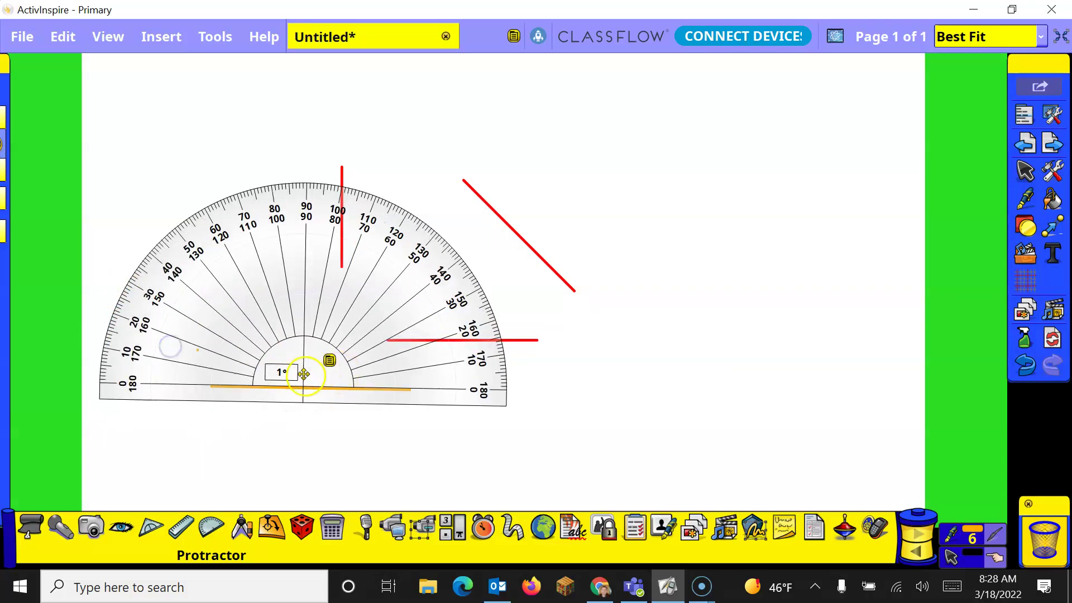
Sweep a green filled angle of about 32°, then switch the protractor to Arc mode.
{"action": "left_click", "coordinate": [1026, 202]}
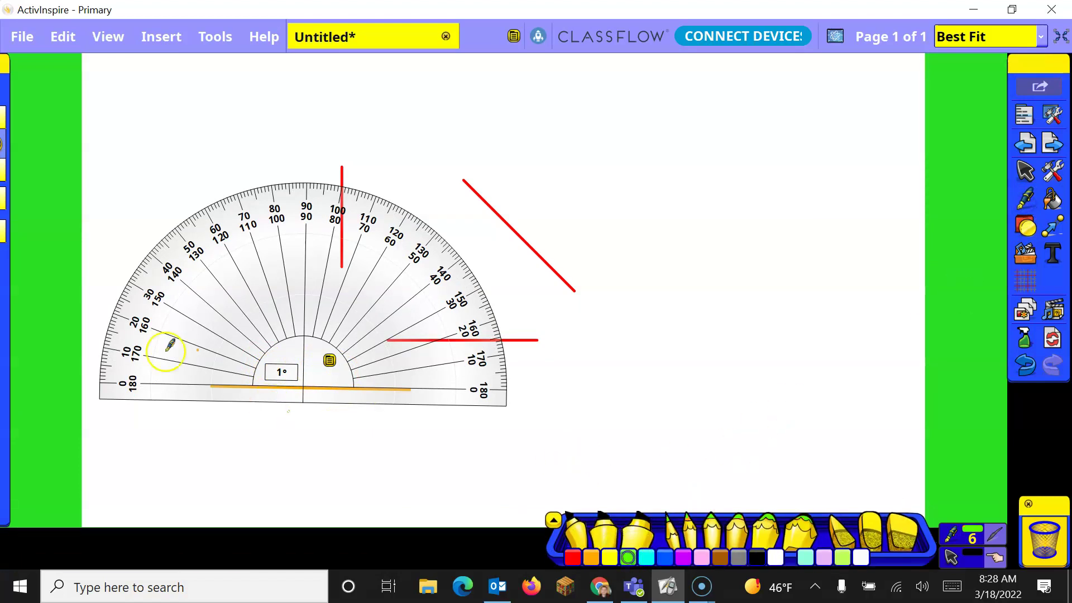
{"action": "left_click_drag", "start_coordinate": [100, 380], "coordinate": [138, 283]}
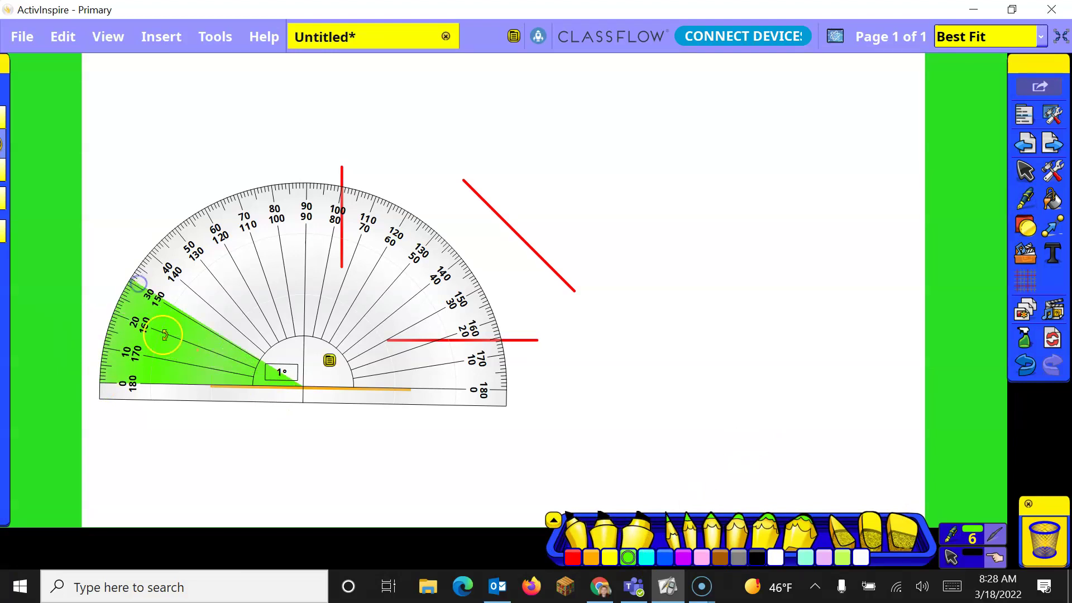
{"action": "left_click", "coordinate": [329, 360]}
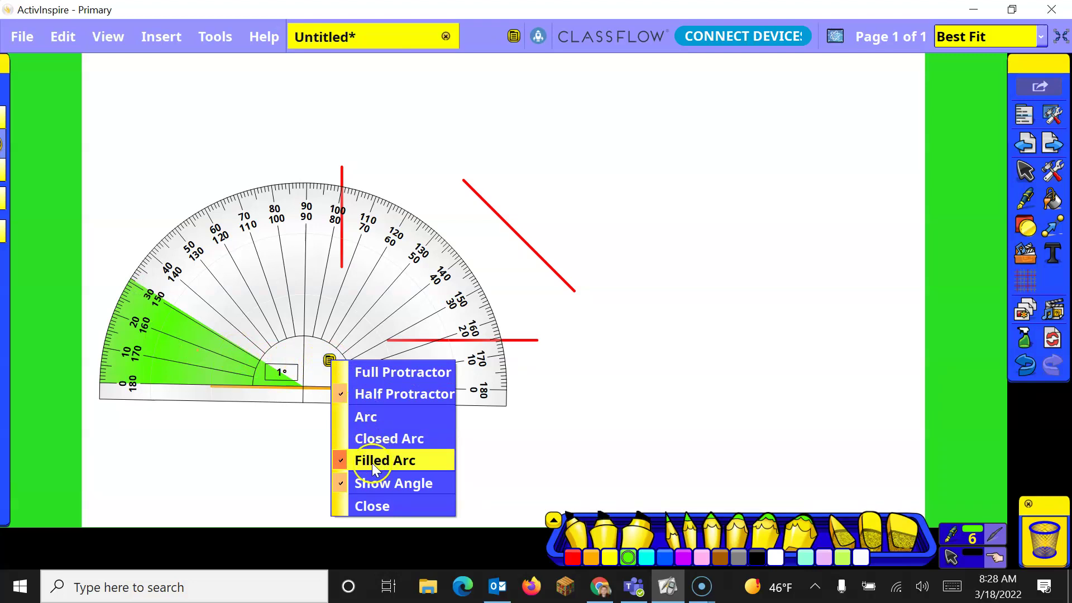
{"action": "left_click", "coordinate": [363, 423]}
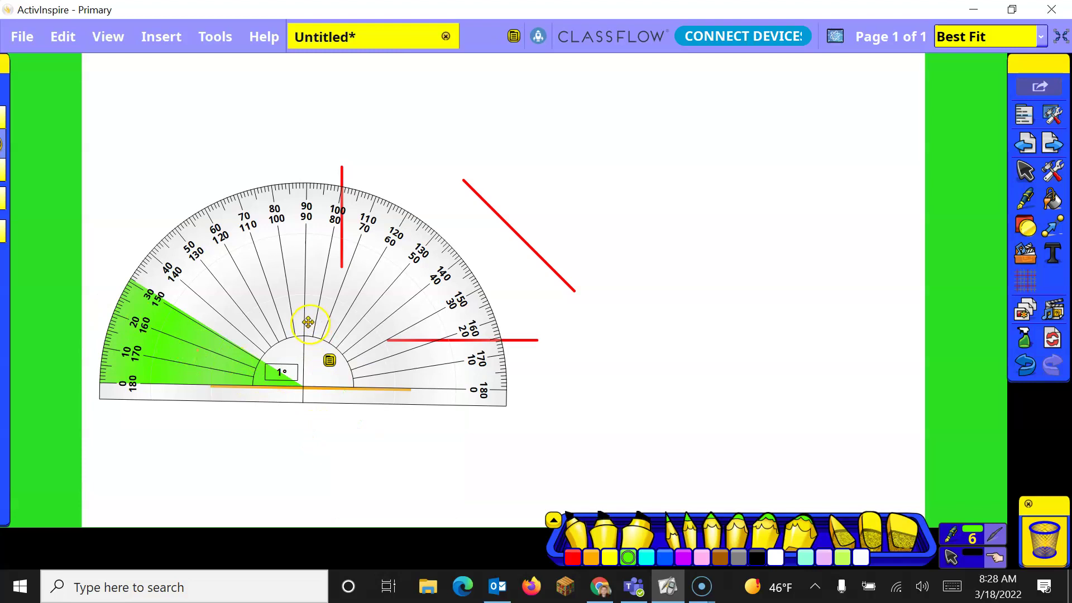
Slide the protractor right along the orange line, move the green sector lower-left, and close the protractor.
{"action": "left_click_drag", "start_coordinate": [308, 322], "coordinate": [450, 395]}
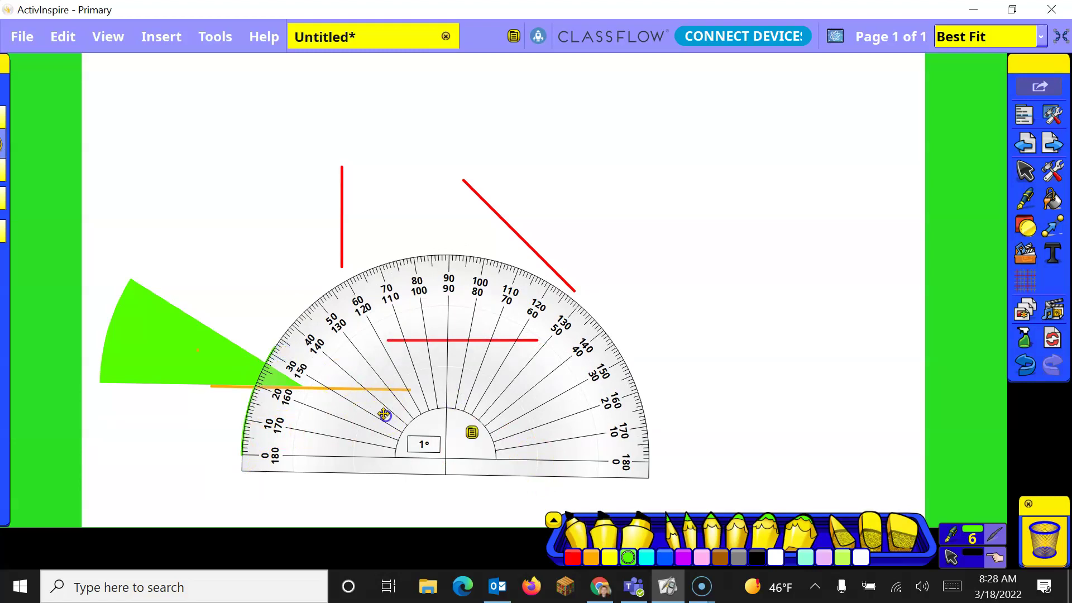
{"action": "left_click_drag", "start_coordinate": [383, 414], "coordinate": [523, 410]}
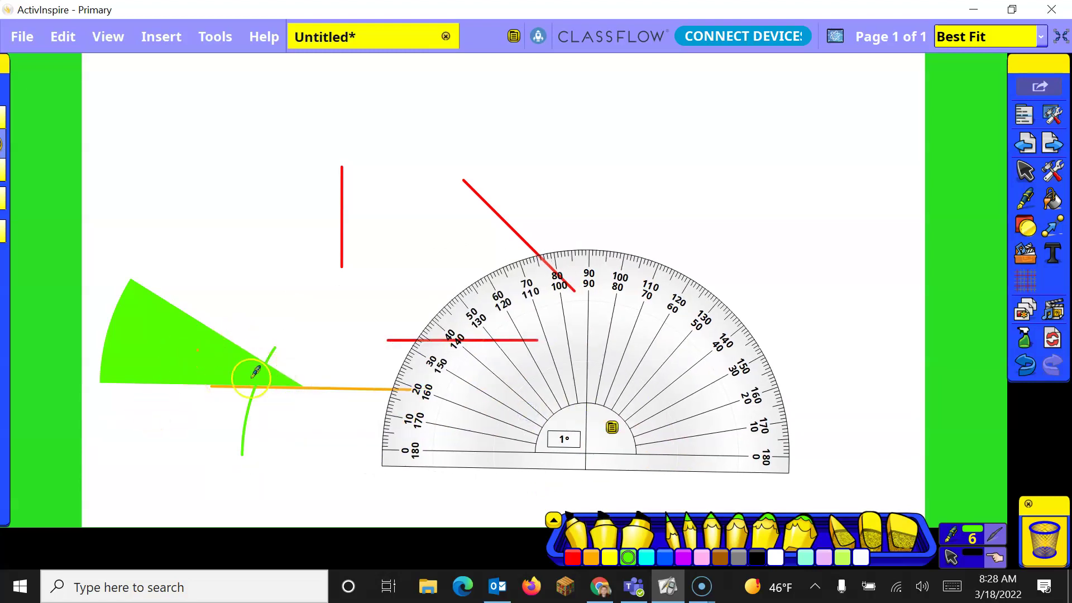
{"action": "left_click", "coordinate": [1024, 171]}
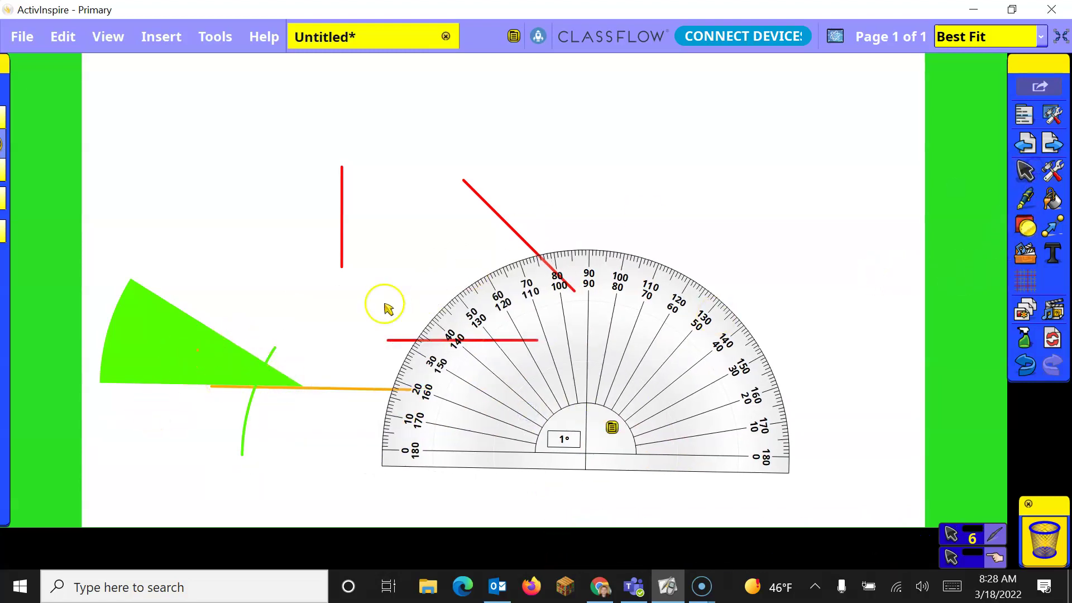
{"action": "left_click_drag", "start_coordinate": [184, 337], "coordinate": [174, 468]}
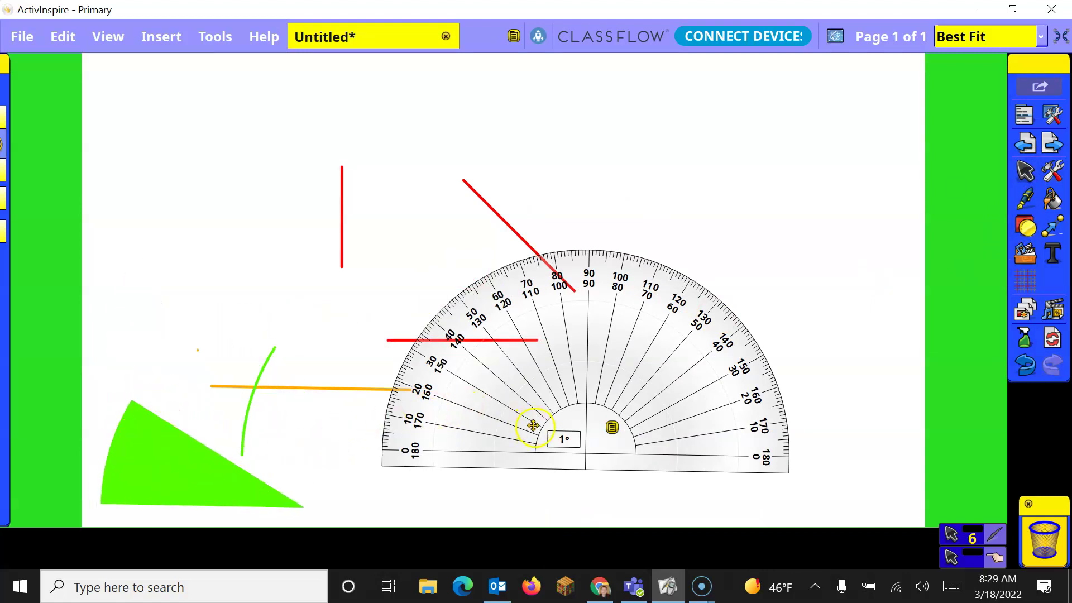
{"action": "left_click", "coordinate": [613, 429]}
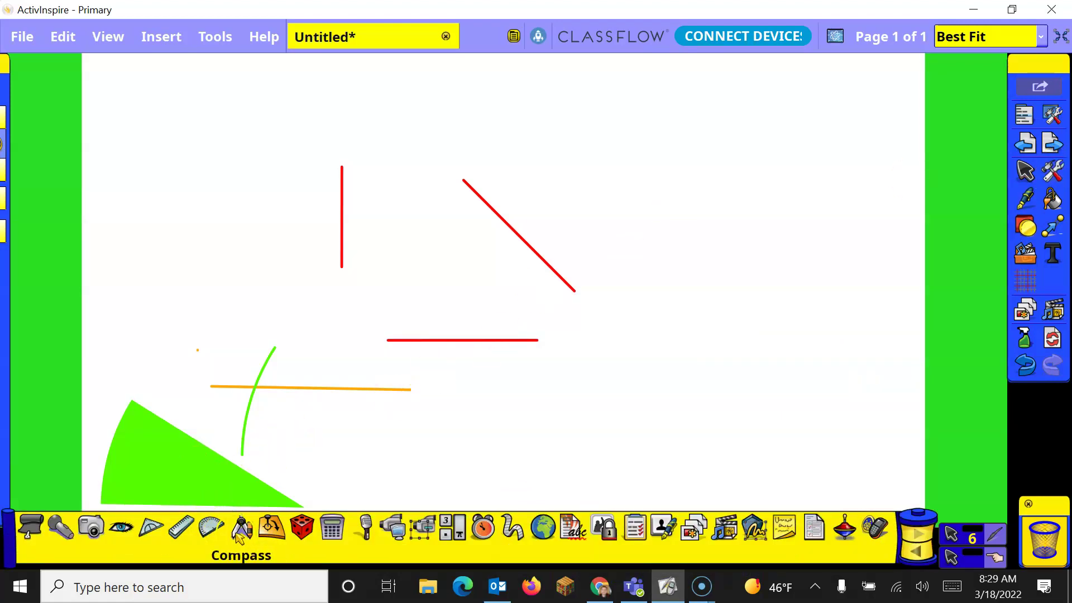
Place a compass left of the red vertical line and draw a blue circle.
{"action": "left_click", "coordinate": [242, 527]}
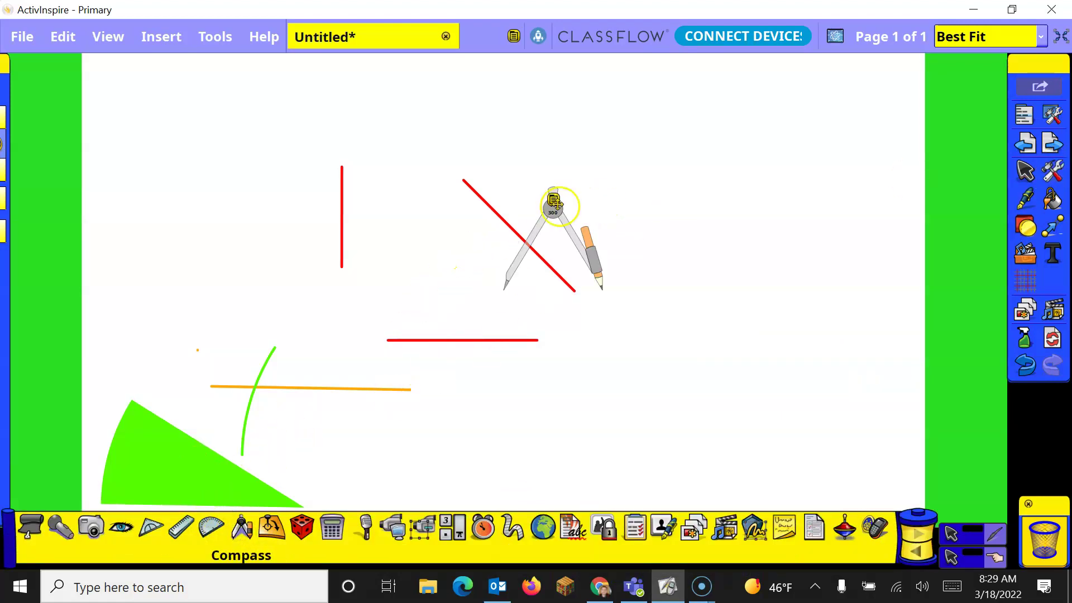
{"action": "left_click_drag", "start_coordinate": [553, 211], "coordinate": [267, 191]}
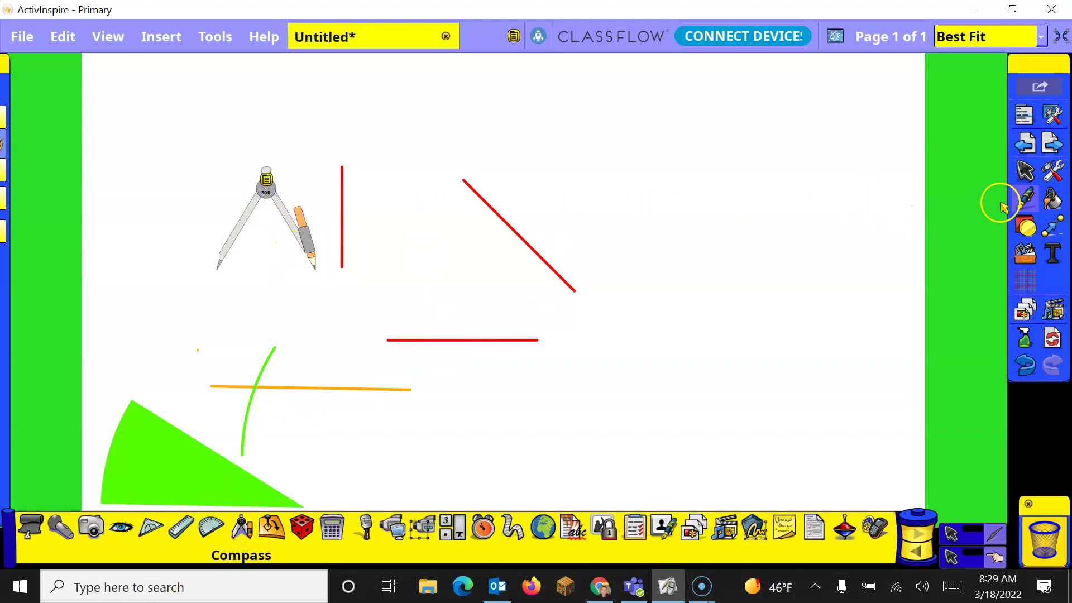
{"action": "left_click", "coordinate": [1025, 199]}
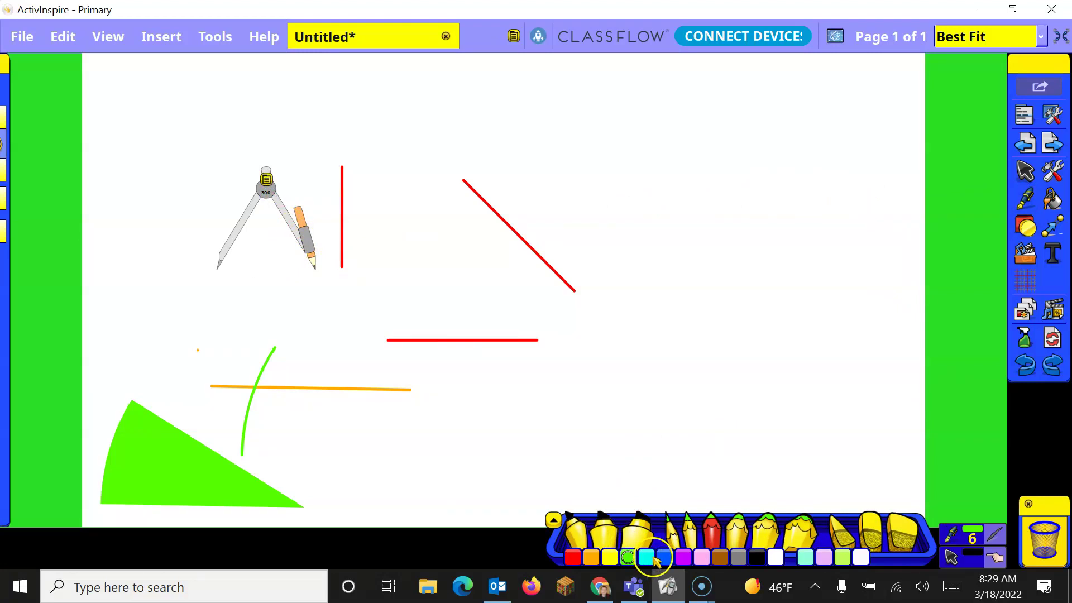
{"action": "left_click", "coordinate": [664, 557]}
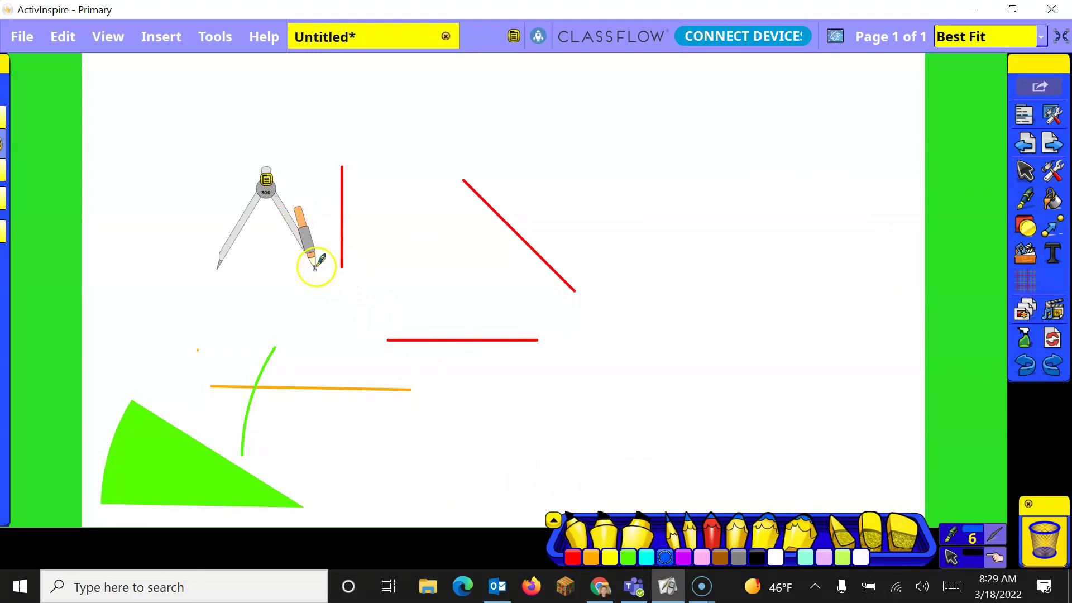
{"action": "mouse_move", "coordinate": [315, 266]}
{"action": "left_mouse_down"}
{"action": "mouse_move", "coordinate": [311, 191]}
{"action": "mouse_move", "coordinate": [110, 175]}
{"action": "mouse_move", "coordinate": [297, 218]}
{"action": "mouse_move", "coordinate": [307, 277]}
{"action": "left_mouse_up"}
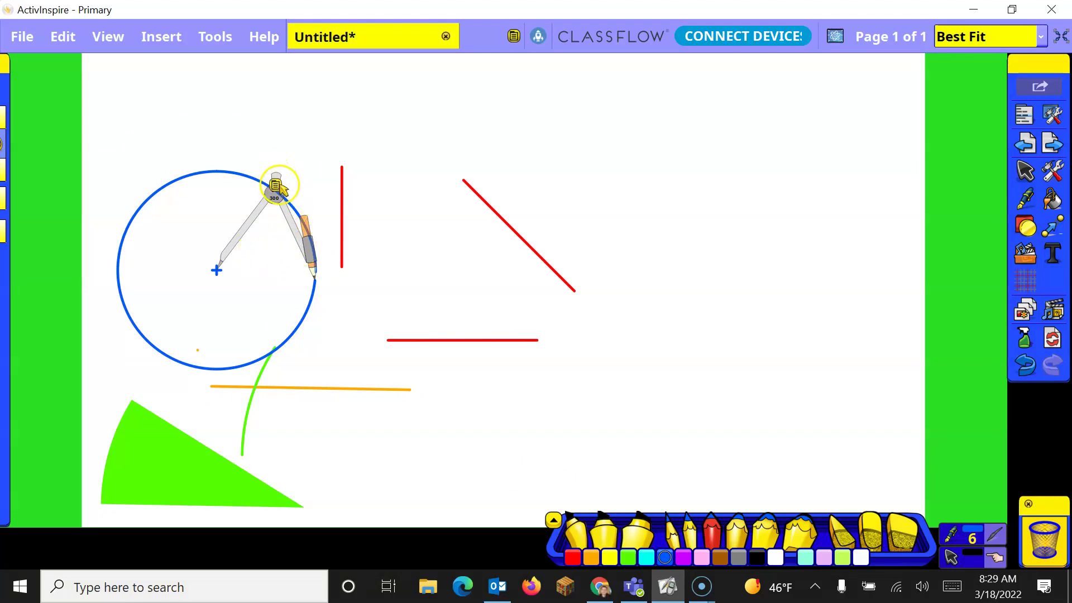
Widen the compass legs, draw a second overlapping blue circle beside the red line, and close the compass.
{"action": "left_click", "coordinate": [273, 184]}
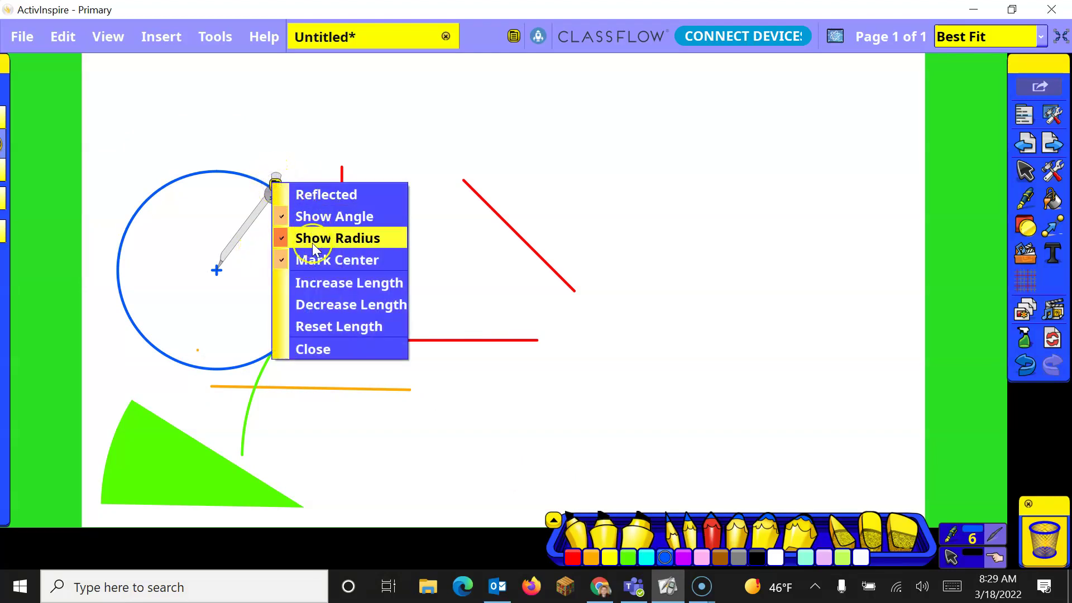
{"action": "left_click", "coordinate": [333, 285]}
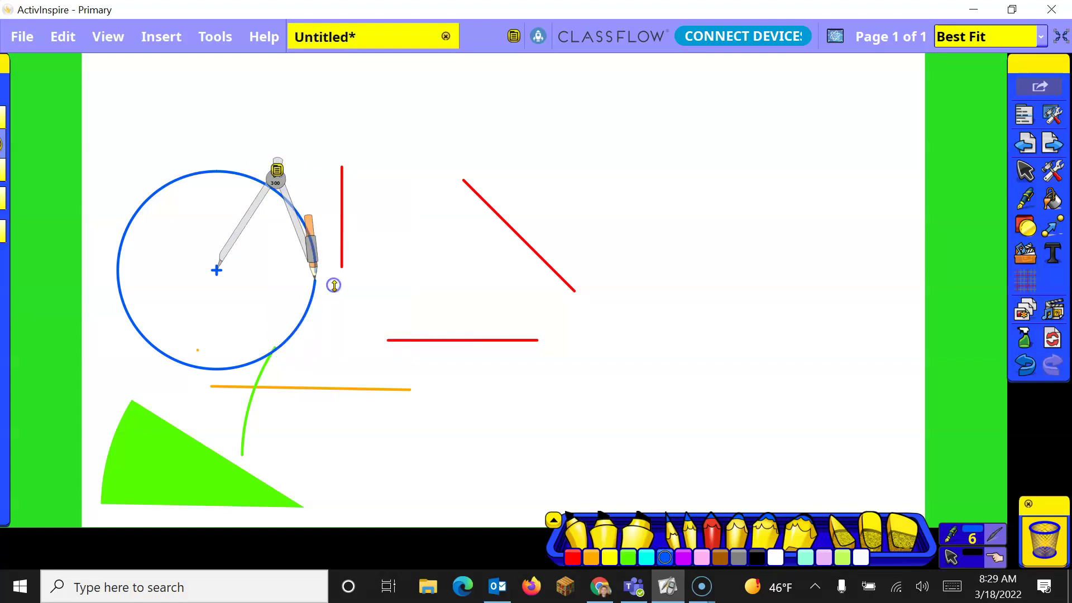
{"action": "left_click", "coordinate": [277, 172]}
{"action": "left_click", "coordinate": [321, 267]}
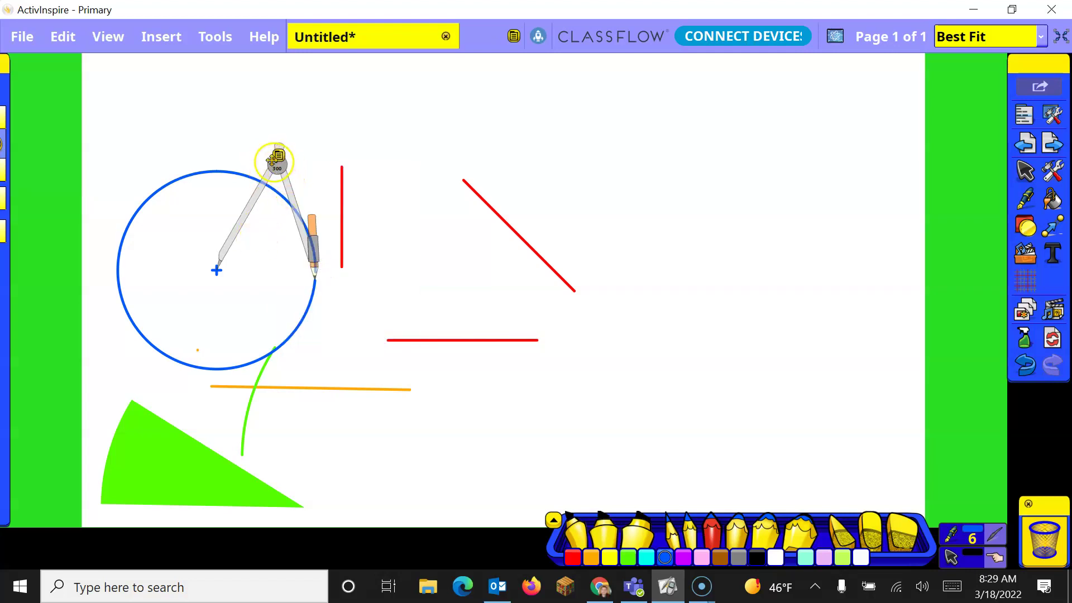
{"action": "left_click_drag", "start_coordinate": [273, 165], "coordinate": [374, 174]}
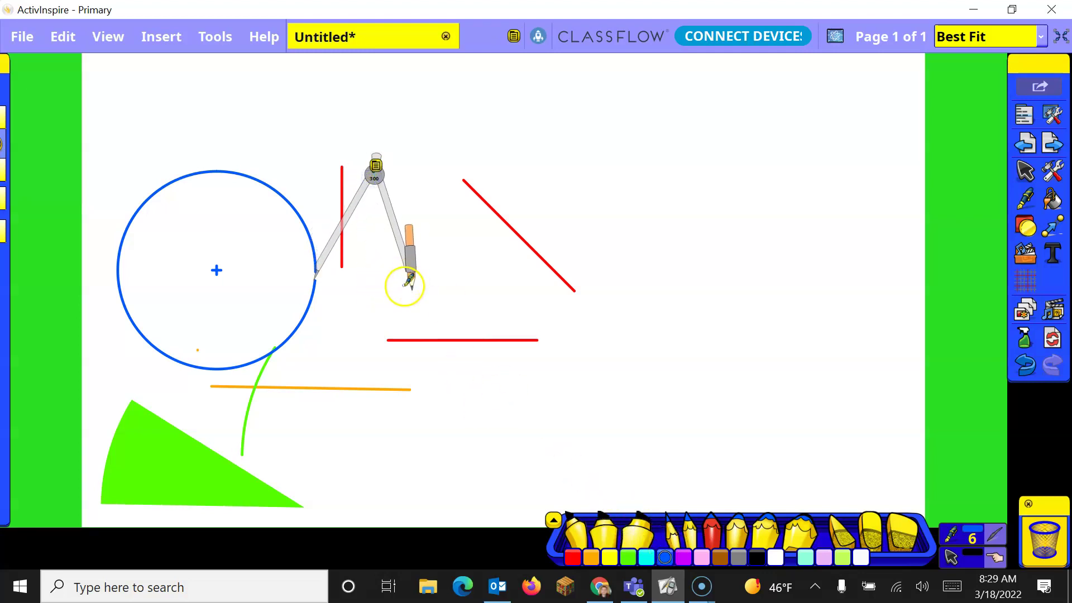
{"action": "mouse_move", "coordinate": [412, 287]}
{"action": "left_mouse_down"}
{"action": "mouse_move", "coordinate": [411, 275]}
{"action": "mouse_move", "coordinate": [216, 254]}
{"action": "mouse_move", "coordinate": [390, 332]}
{"action": "mouse_move", "coordinate": [408, 245]}
{"action": "left_mouse_up"}
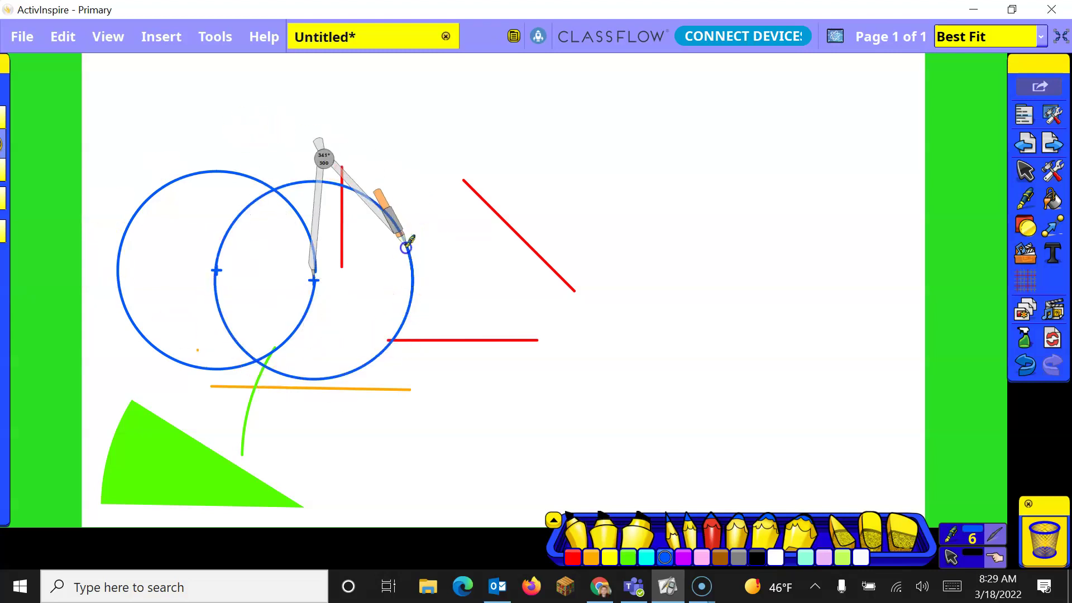
{"action": "left_click", "coordinate": [325, 151]}
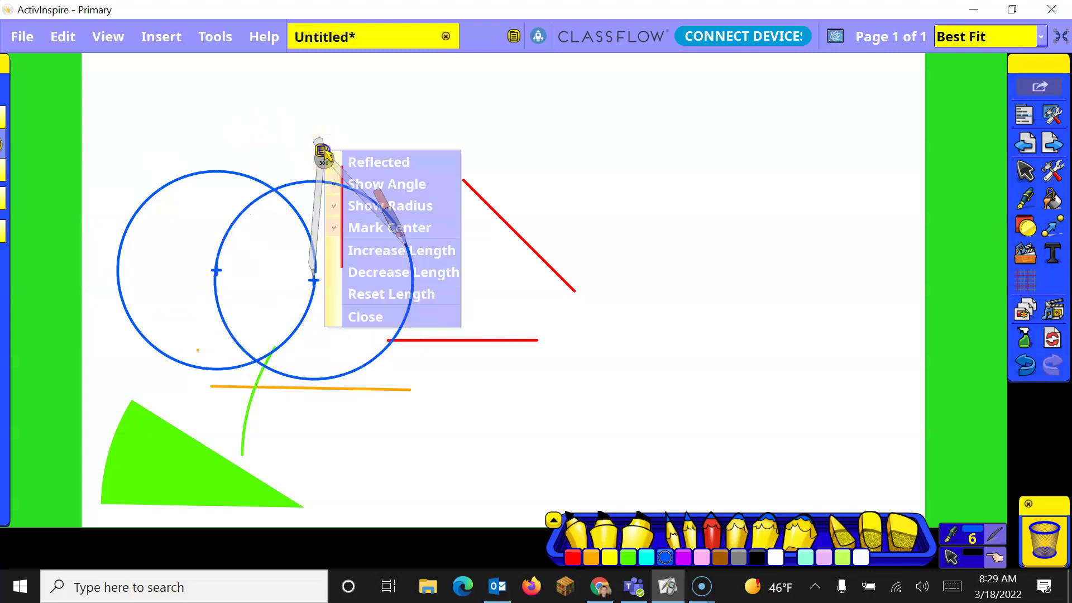
{"action": "left_click", "coordinate": [357, 317]}
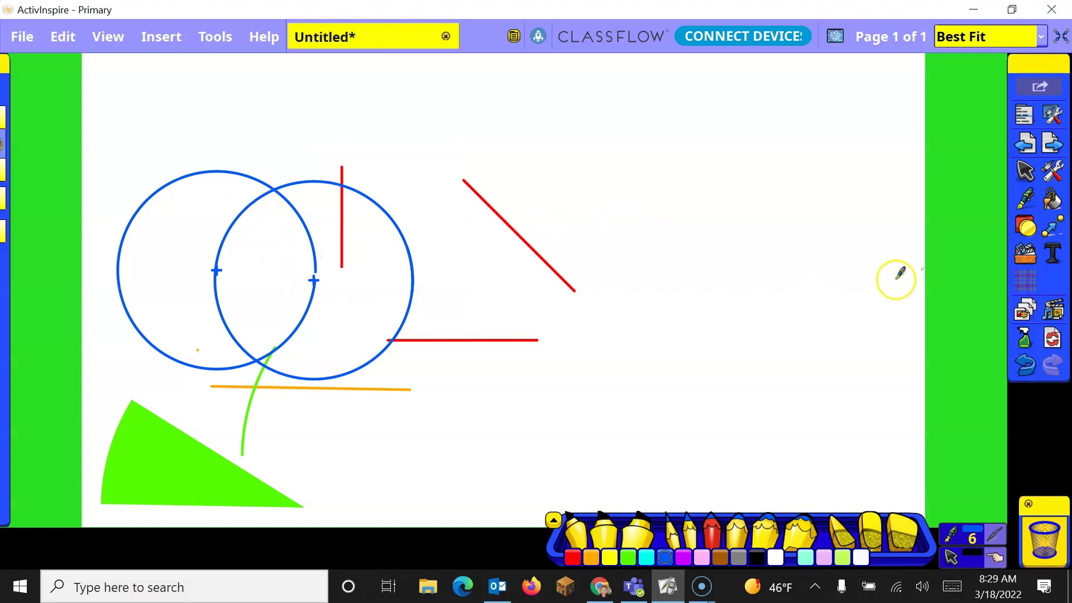
Place an XY Origin pivot and draw a red square below the red horizontal line.
{"action": "left_click", "coordinate": [1052, 170]}
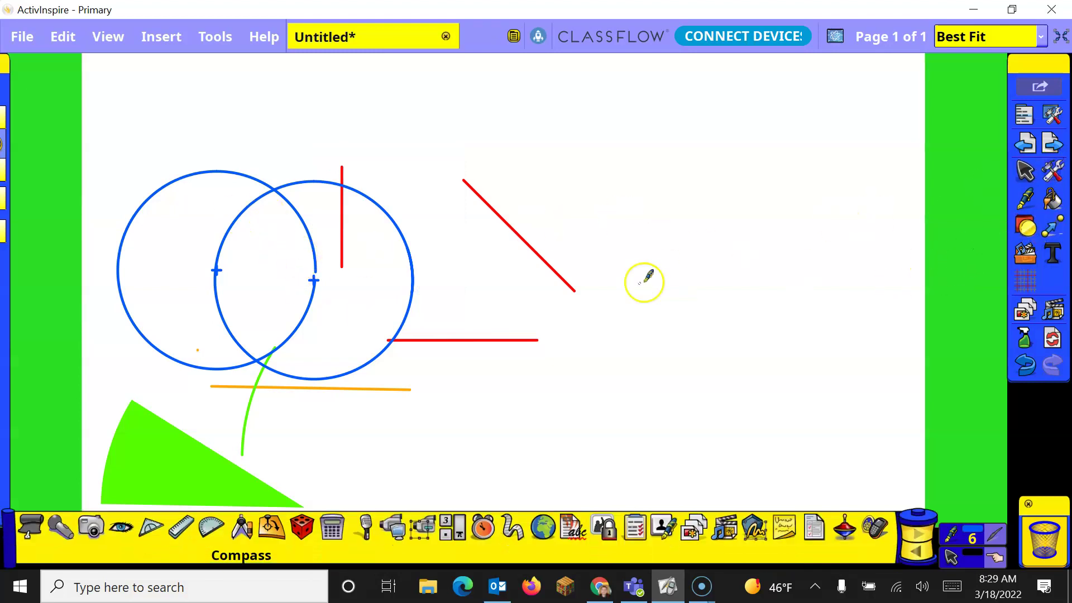
{"action": "left_click", "coordinate": [270, 527]}
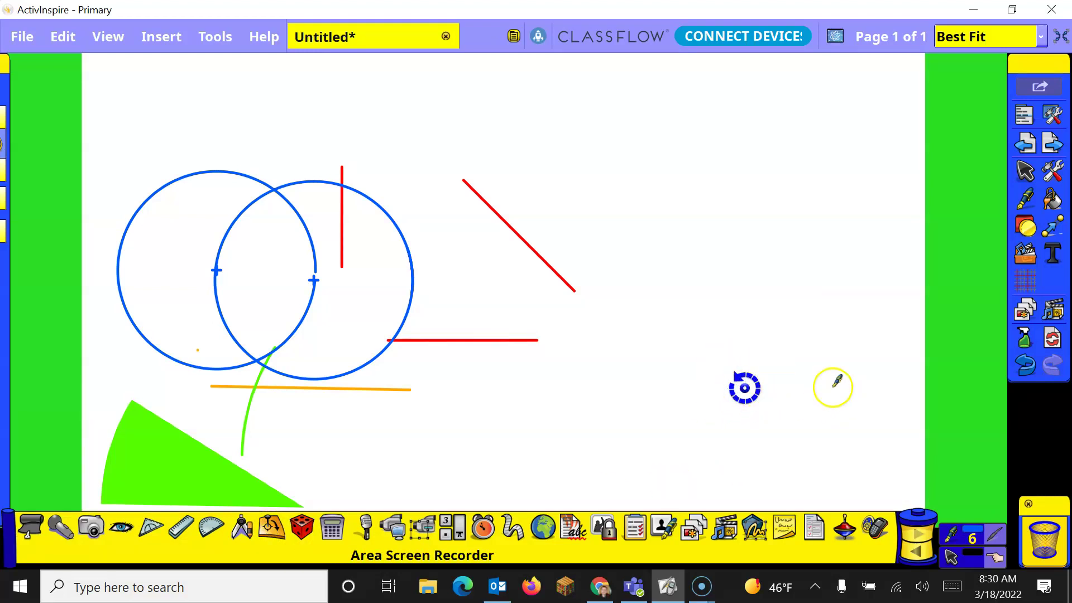
{"action": "left_click", "coordinate": [1025, 226]}
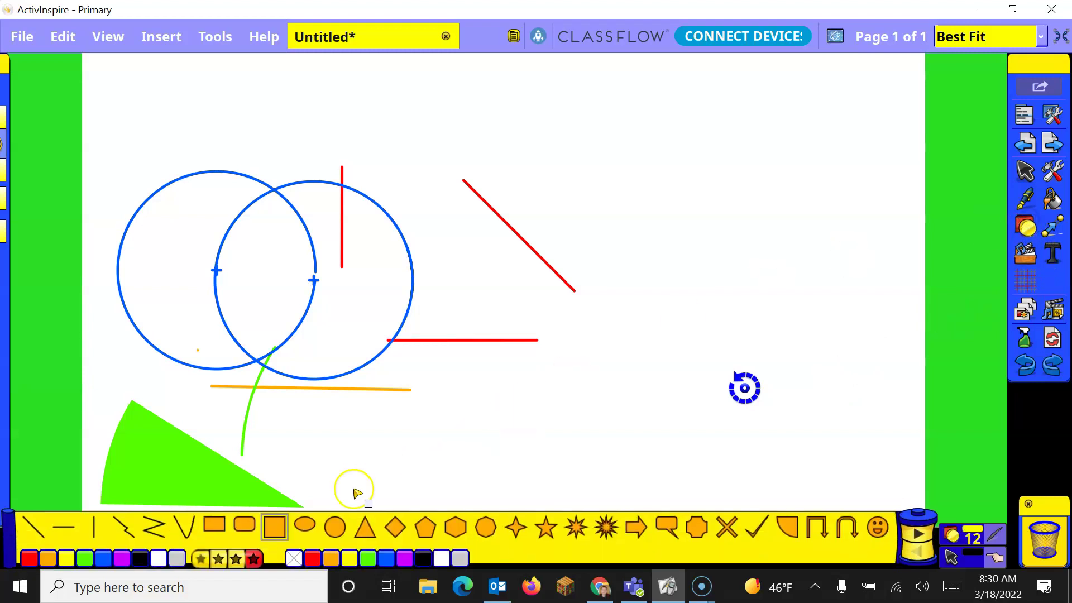
{"action": "left_click", "coordinate": [279, 529]}
{"action": "left_click_drag", "start_coordinate": [456, 377], "coordinate": [530, 451]}
Move the square near the pivot, set the pivot at its corner, and rotate it to a tilt.
{"action": "left_click", "coordinate": [1024, 171]}
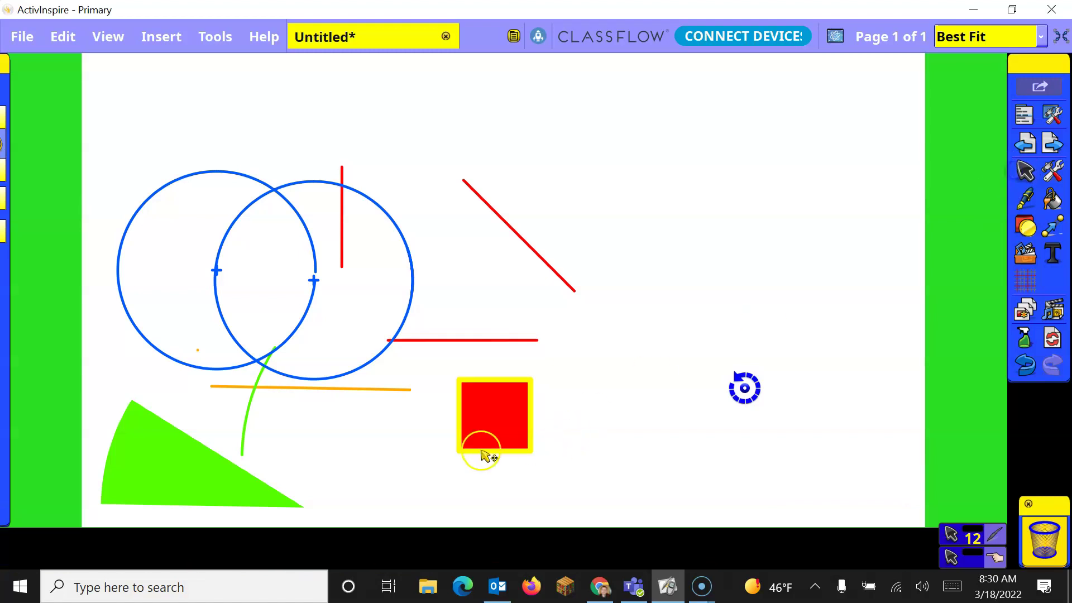
{"action": "left_click_drag", "start_coordinate": [481, 424], "coordinate": [659, 351]}
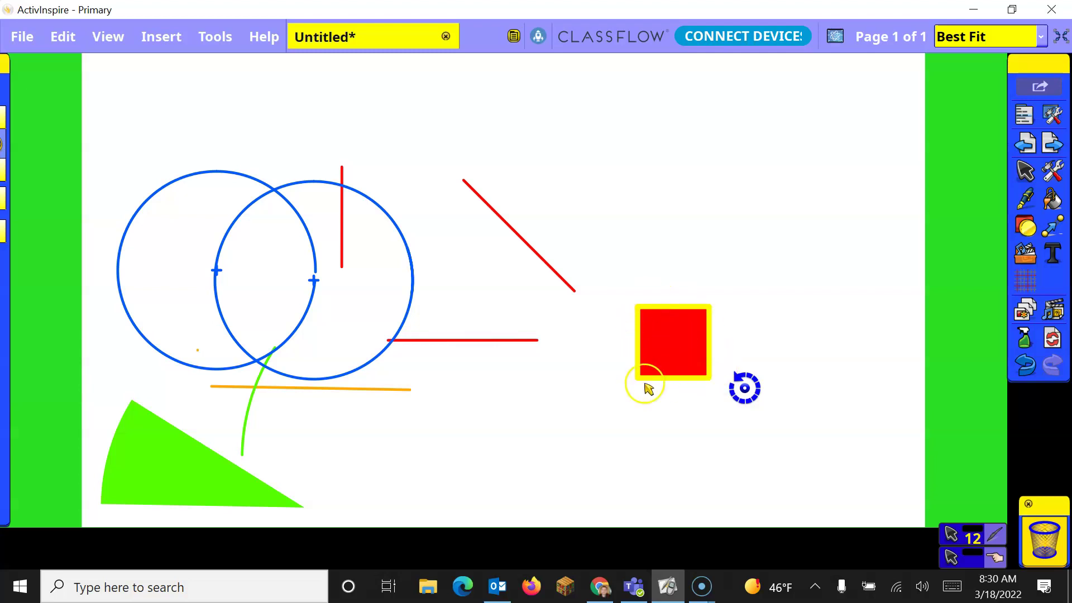
{"action": "left_click_drag", "start_coordinate": [681, 359], "coordinate": [693, 356]}
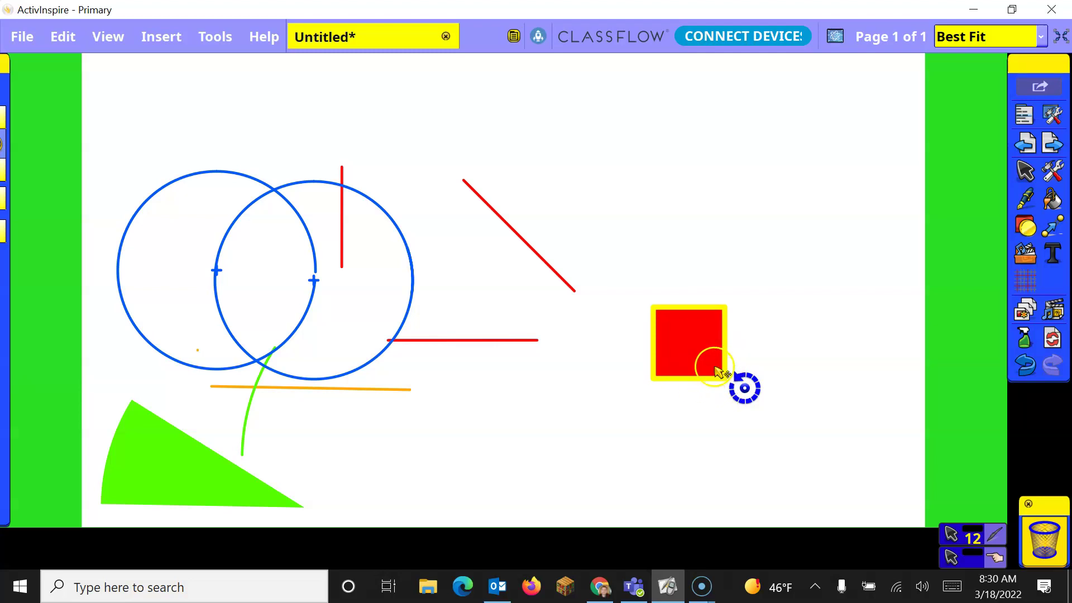
{"action": "left_click", "coordinate": [695, 349]}
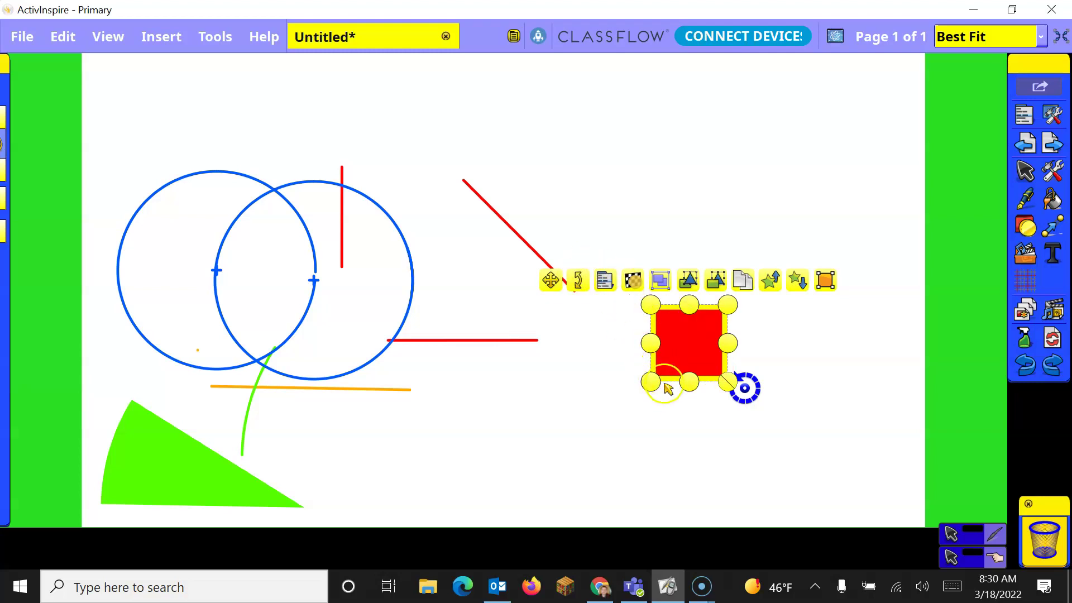
{"action": "left_click_drag", "start_coordinate": [577, 279], "coordinate": [632, 377]}
{"action": "left_click_drag", "start_coordinate": [744, 388], "coordinate": [629, 324]}
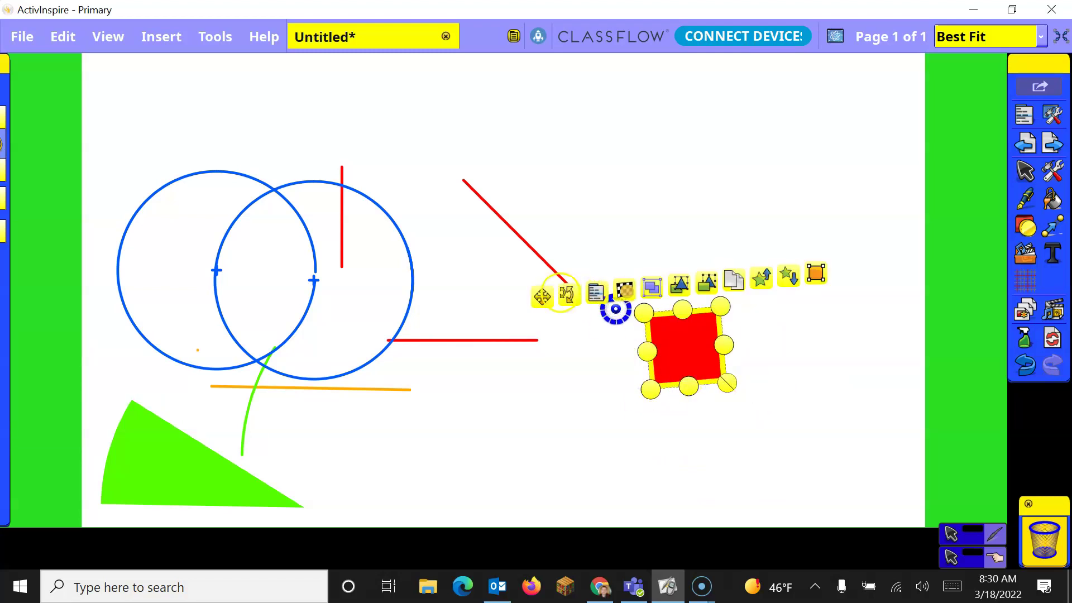
{"action": "left_click_drag", "start_coordinate": [570, 292], "coordinate": [636, 340]}
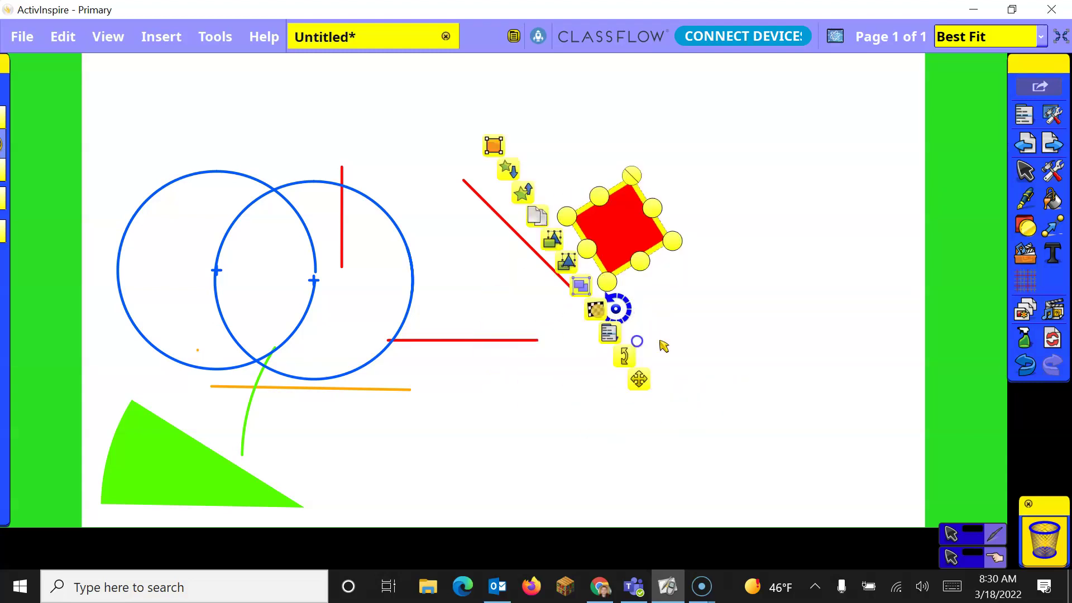
{"action": "left_click", "coordinate": [666, 317]}
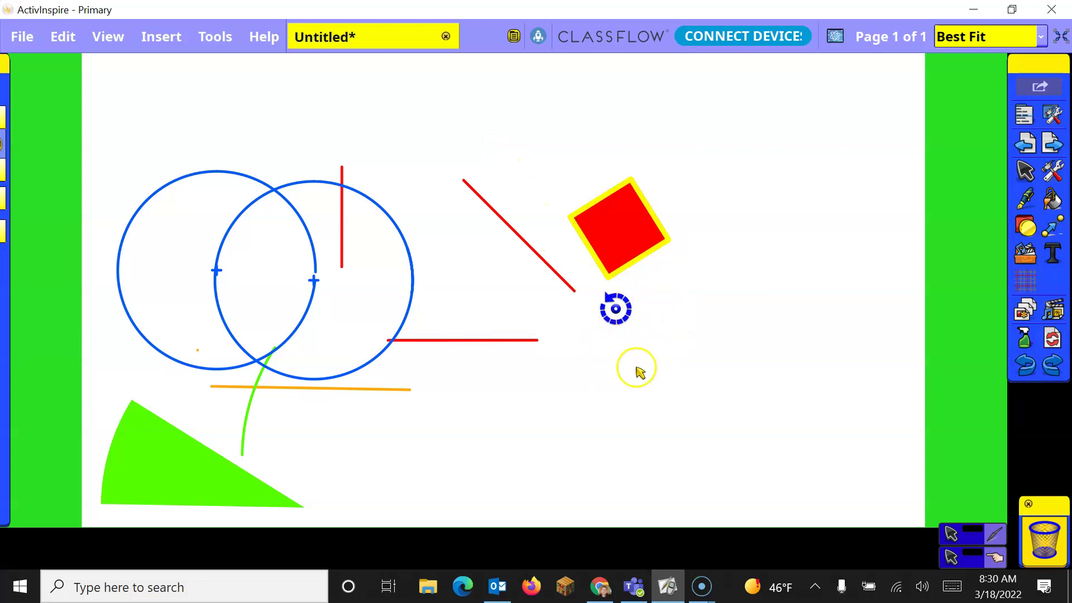
{"action": "left_click", "coordinate": [1052, 171]}
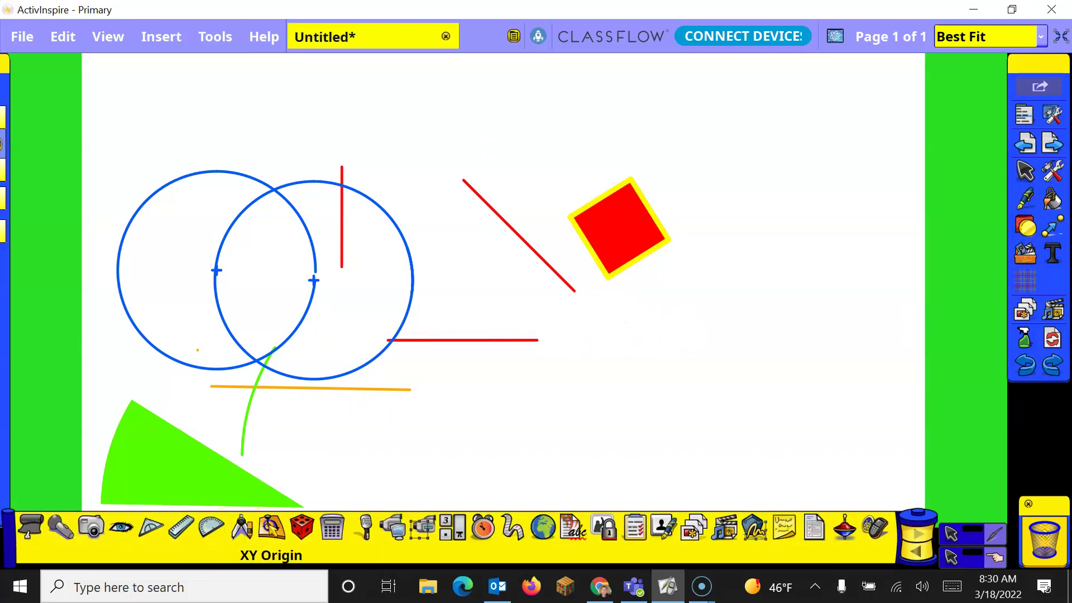
Roll 3 dice in the Dice Roller and output the total 9 to the flipchart.
{"action": "left_click", "coordinate": [302, 527]}
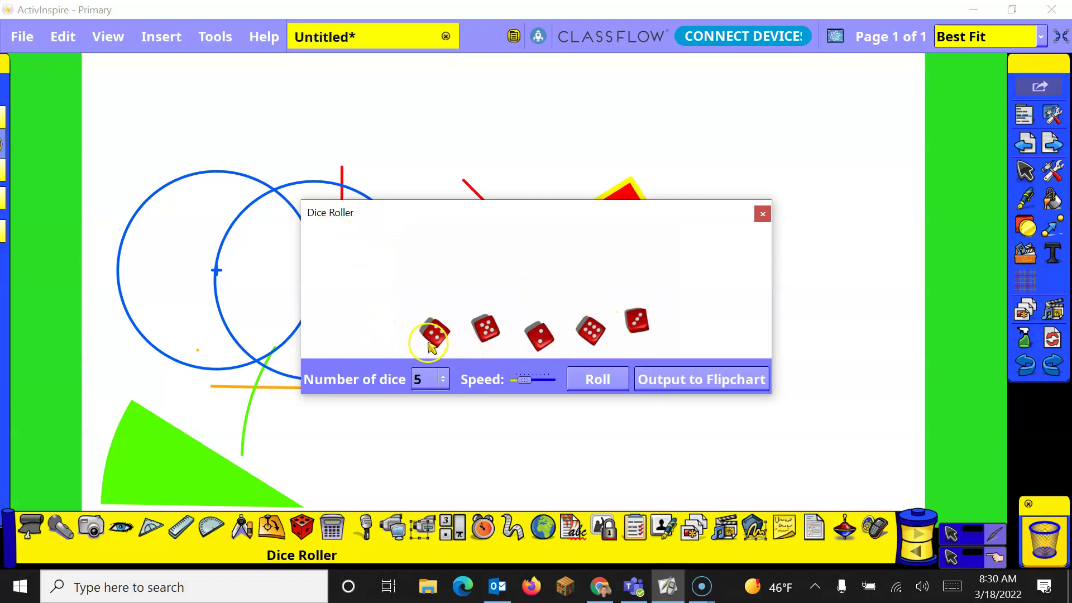
{"action": "left_click", "coordinate": [436, 379]}
{"action": "left_click", "coordinate": [439, 336]}
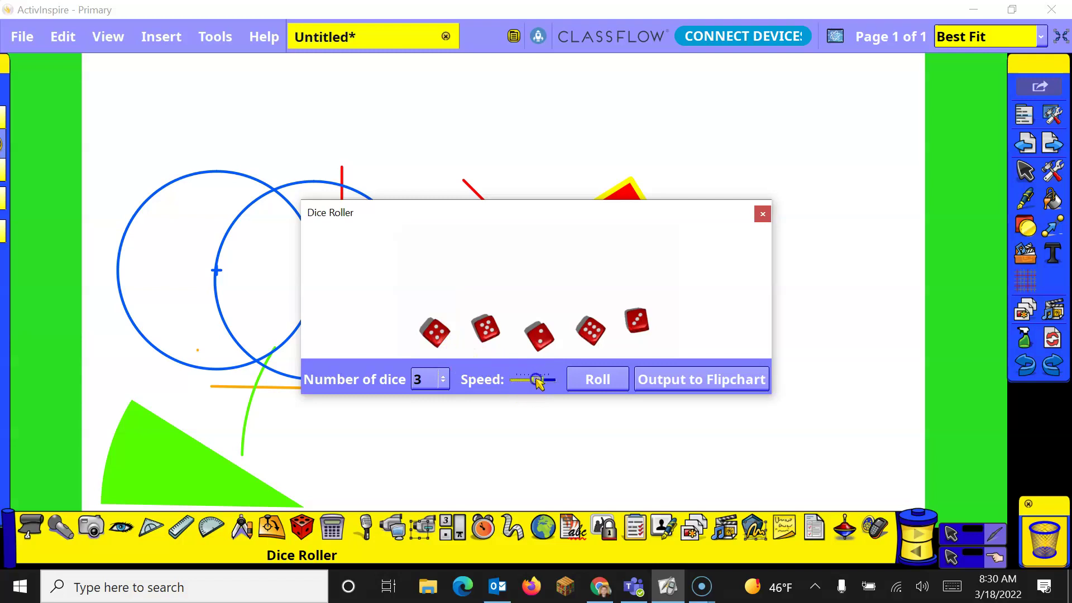
{"action": "left_click", "coordinate": [597, 379]}
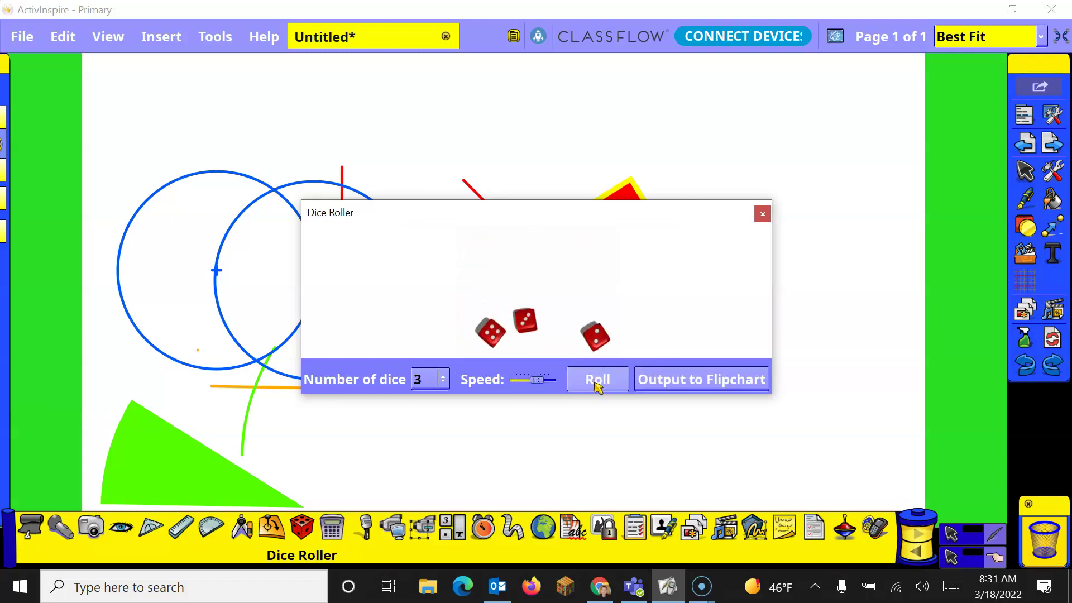
{"action": "left_click", "coordinate": [680, 384]}
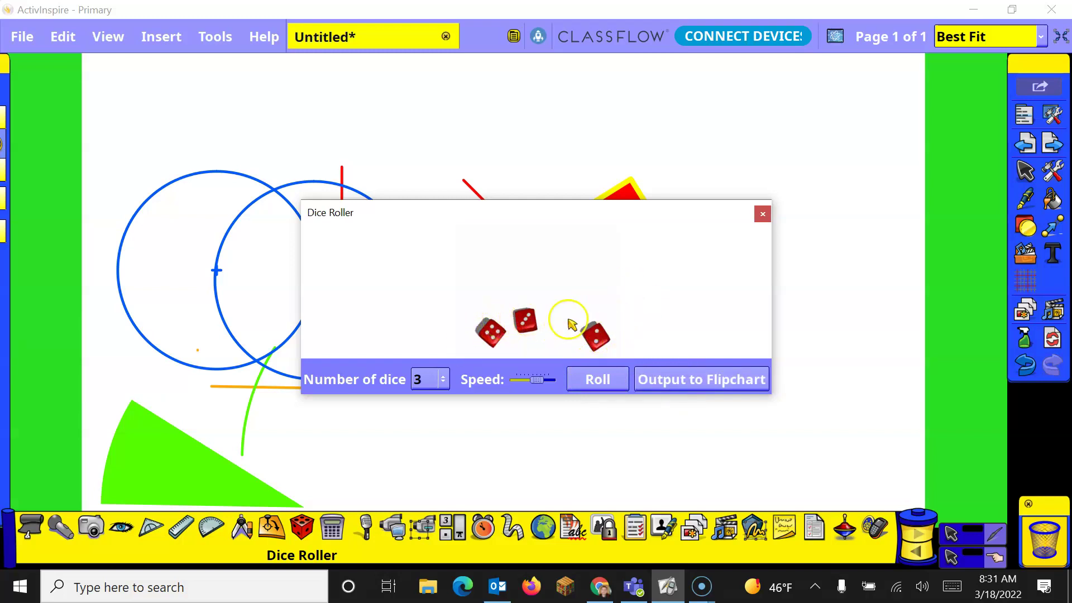
{"action": "left_click", "coordinate": [763, 215]}
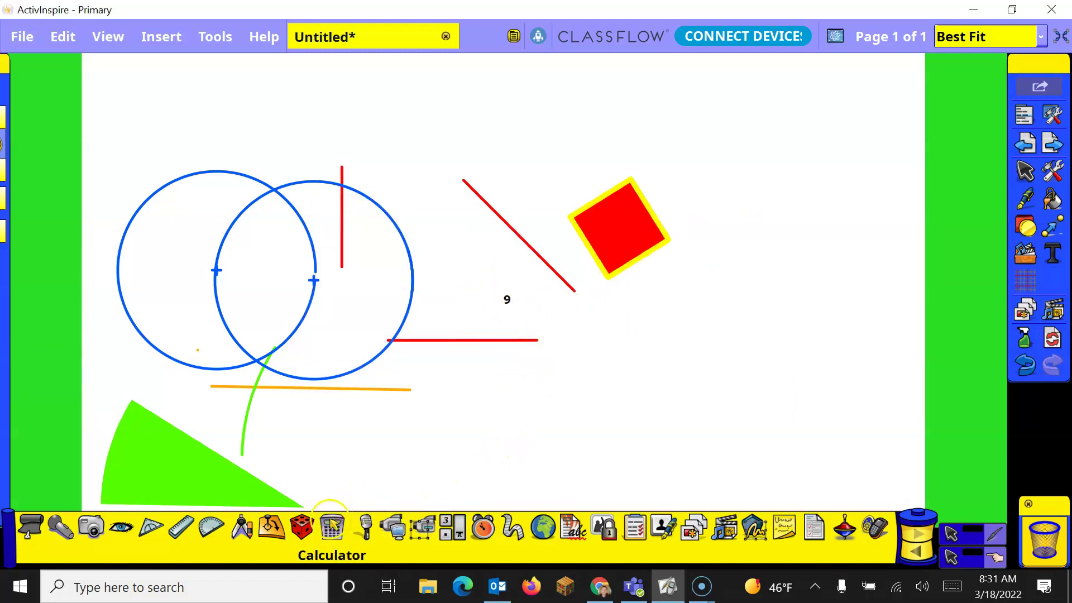
{"action": "left_click", "coordinate": [307, 528]}
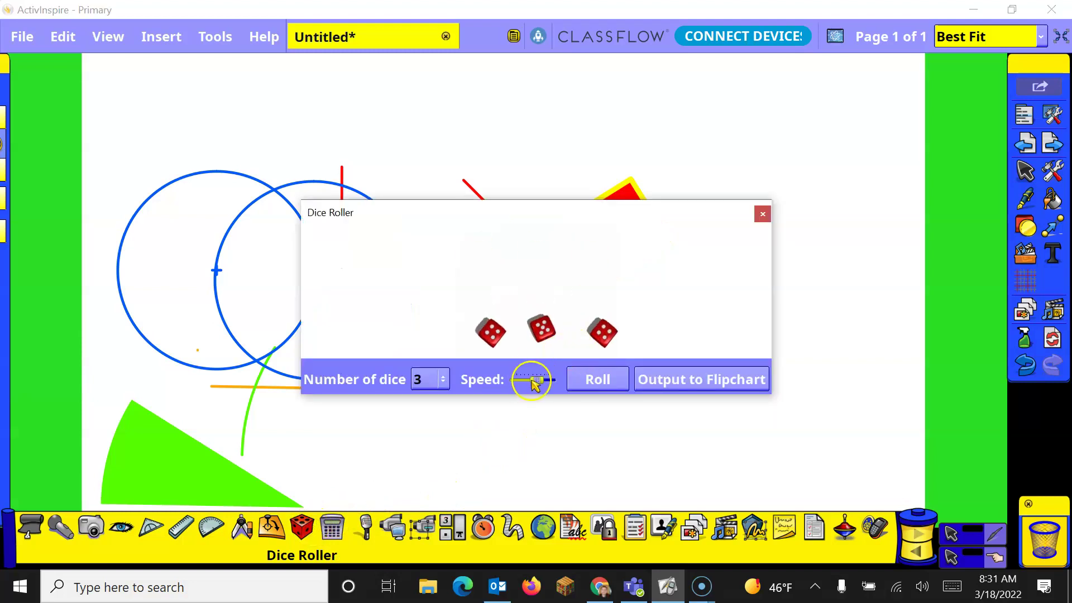
{"action": "left_click", "coordinate": [765, 213]}
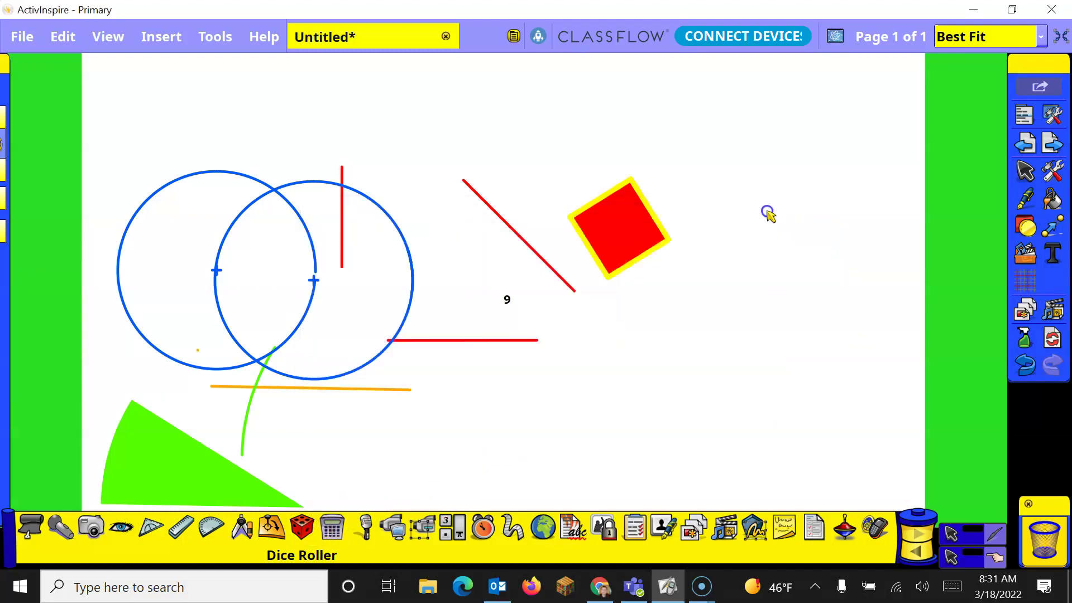